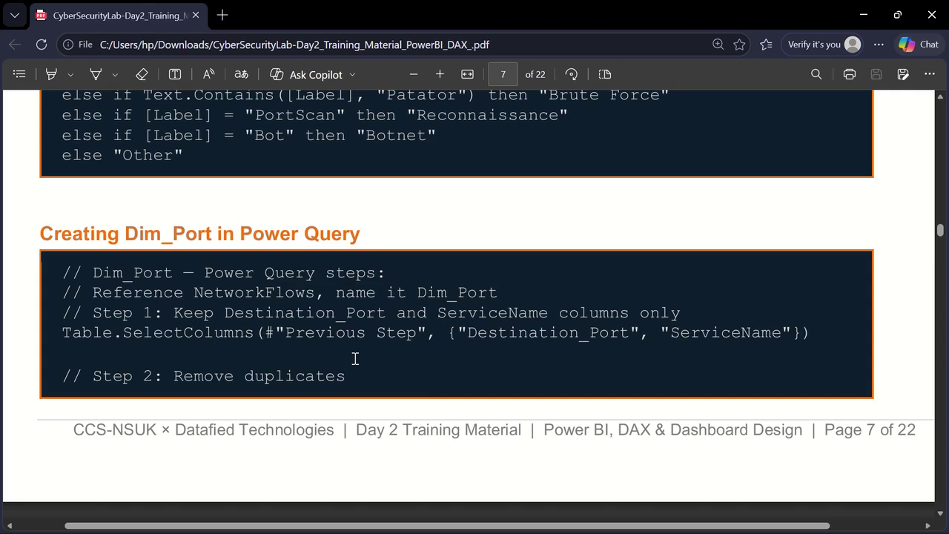
Switch to the Power Query Editor and duplicate the NetworkFlows query.
{"action": "key", "text": "alt+Tab"}
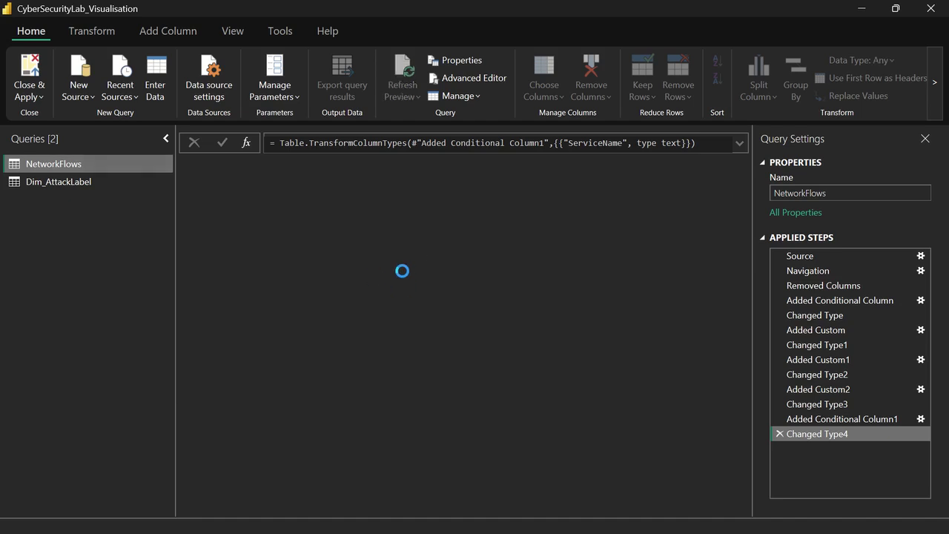
{"action": "left_click", "coordinate": [68, 182]}
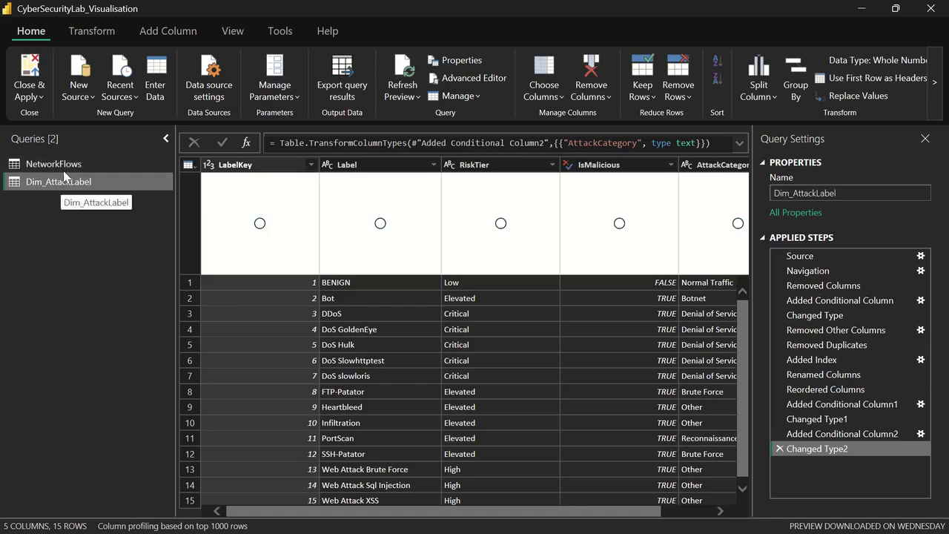
{"action": "left_click", "coordinate": [63, 165]}
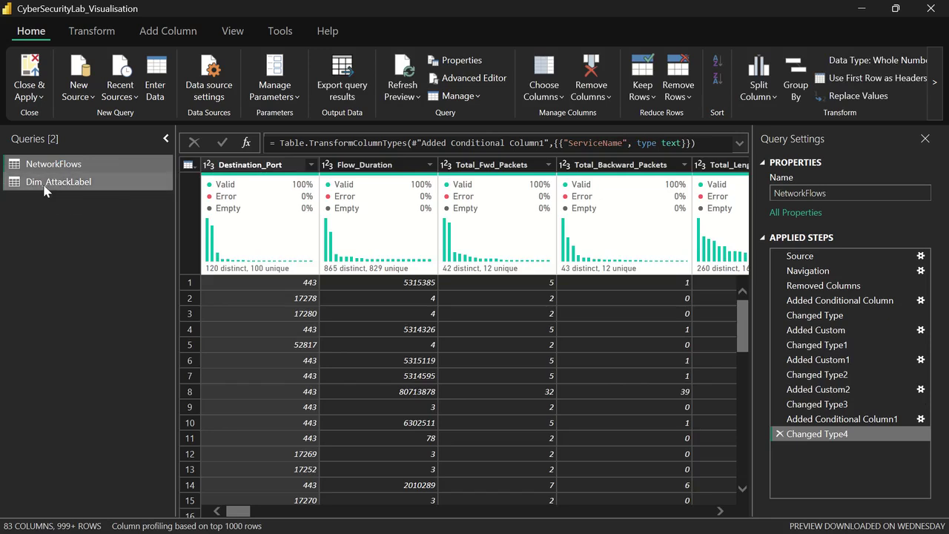
{"action": "left_click", "coordinate": [46, 185]}
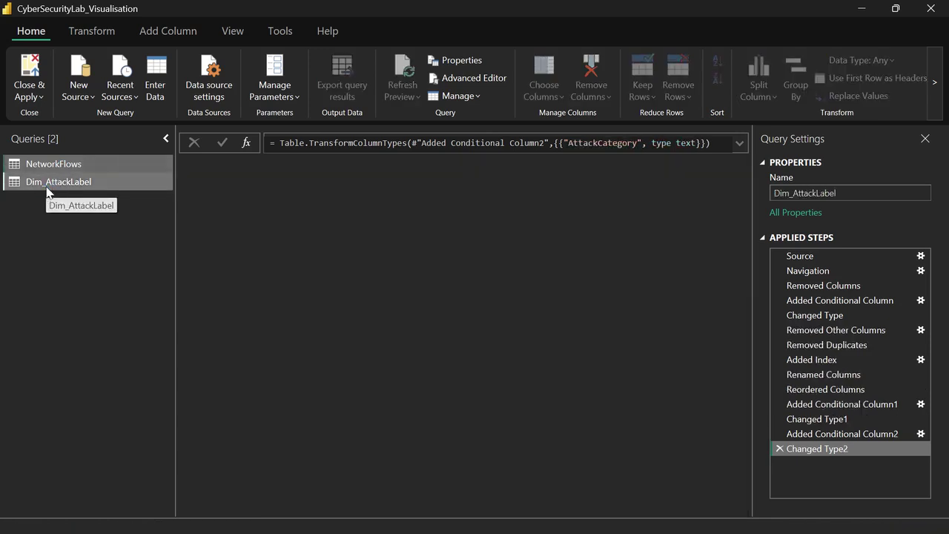
{"action": "left_click", "coordinate": [57, 164]}
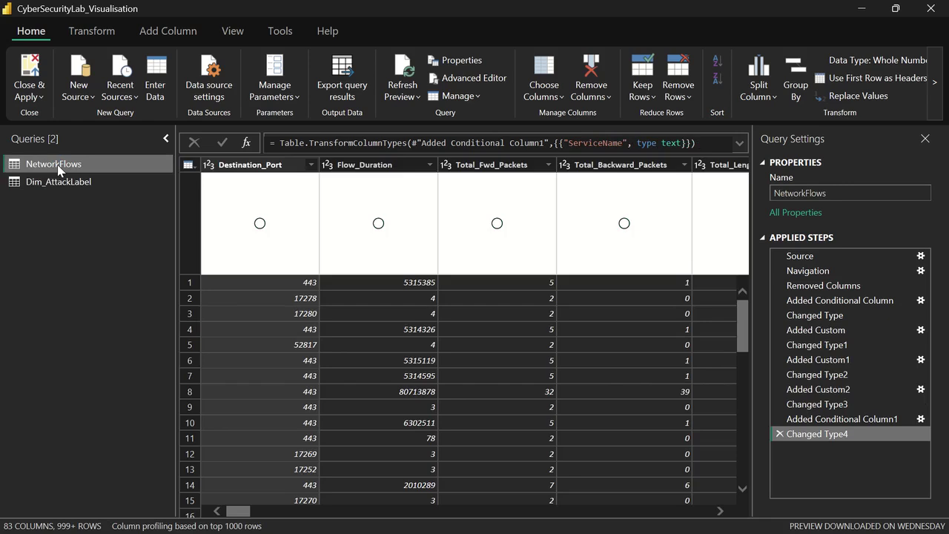
{"action": "right_click", "coordinate": [59, 171]}
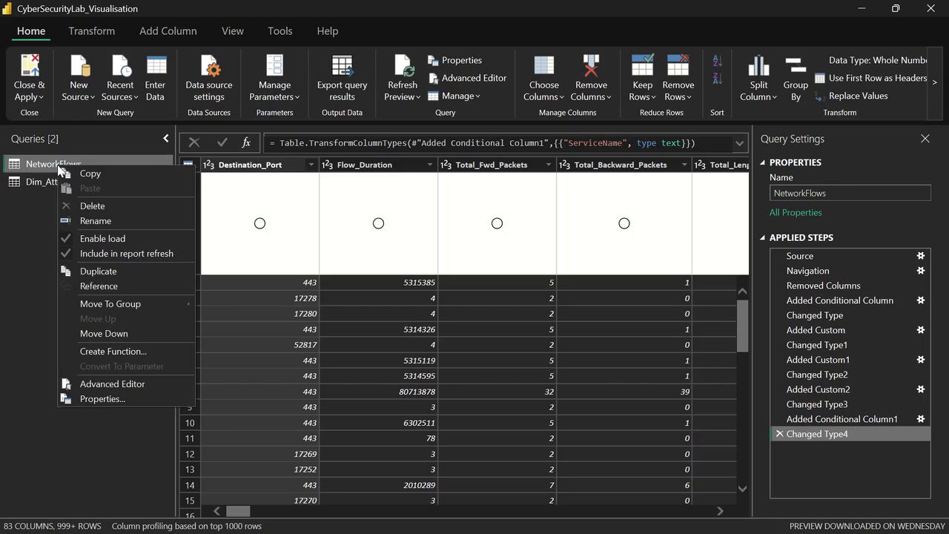
{"action": "left_click", "coordinate": [92, 273]}
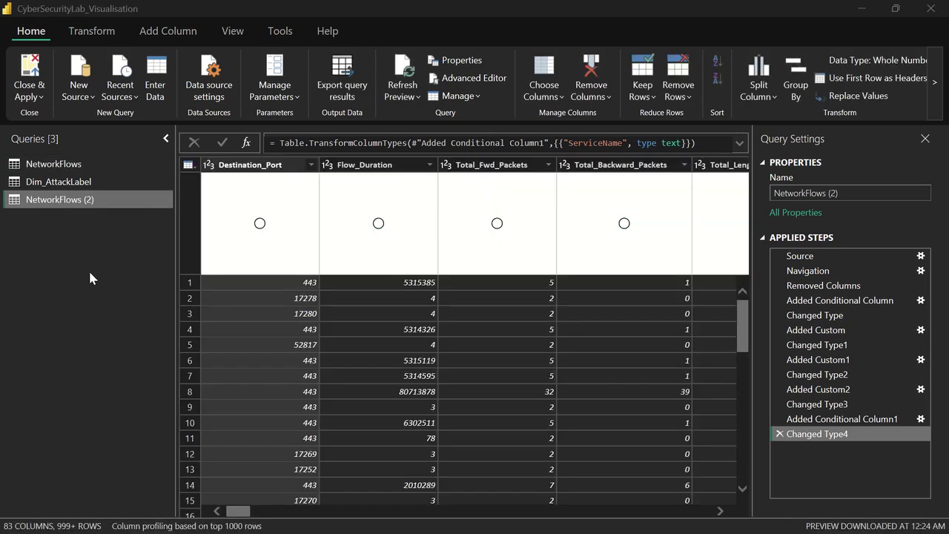
Compare the key columns listed for Dim_Port in the training PDF's table overview with the columns of the duplicated NetworkFlows query.
{"action": "key", "text": "alt+Tab"}
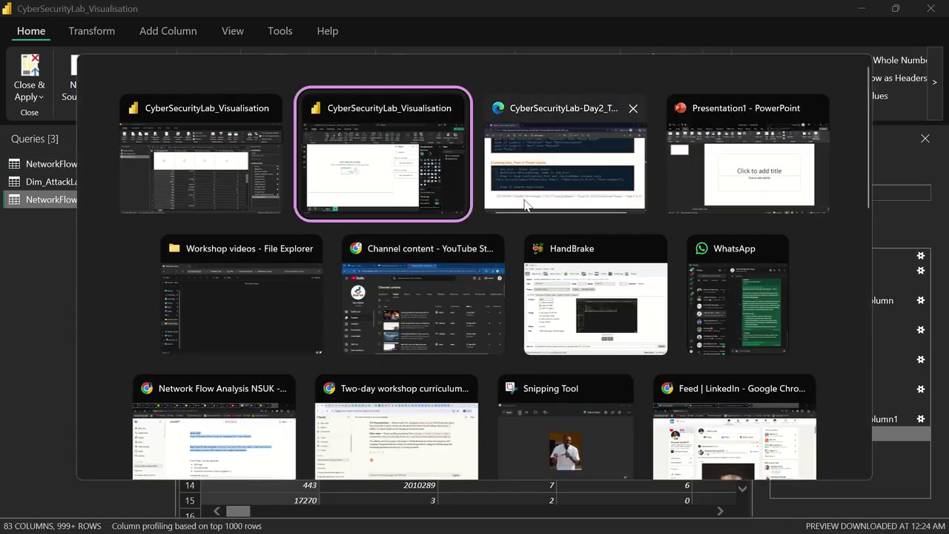
{"action": "key", "text": "Tab"}
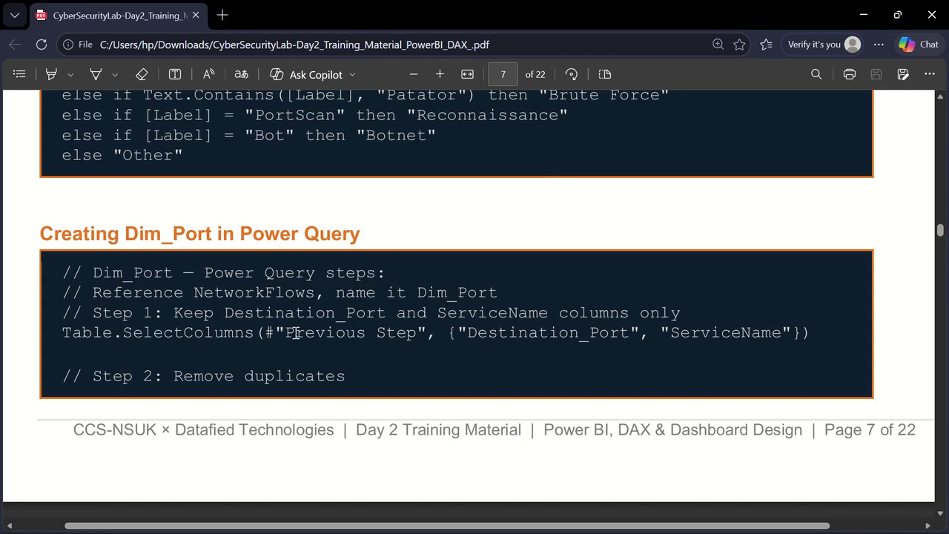
{"action": "scroll", "coordinate": [293, 332], "scroll_direction": "up", "scroll_amount": 3}
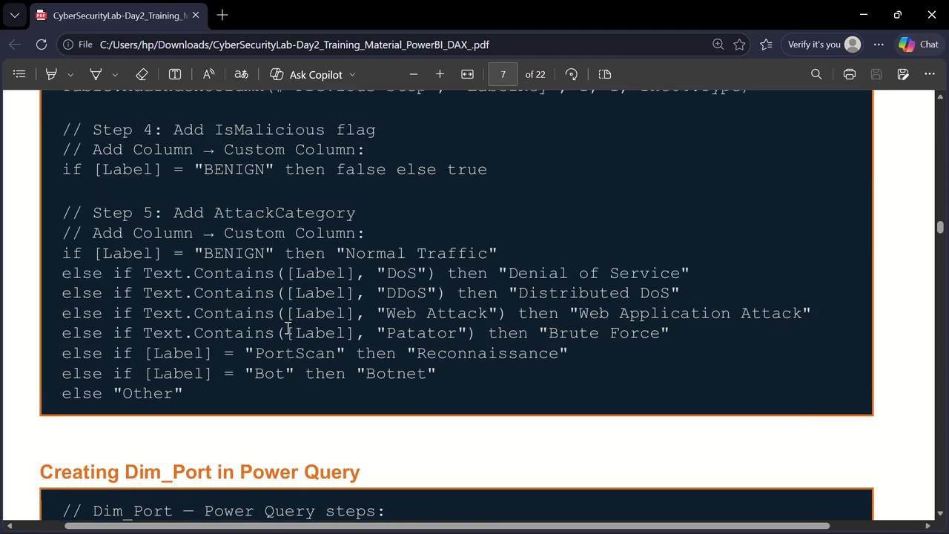
{"action": "scroll", "coordinate": [288, 329], "scroll_direction": "up", "scroll_amount": 5}
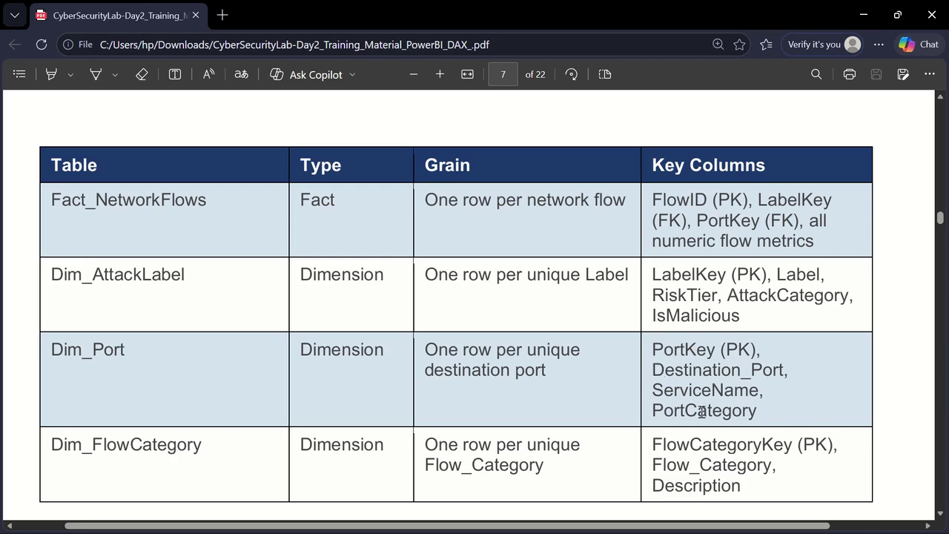
{"action": "key", "text": "alt+Tab"}
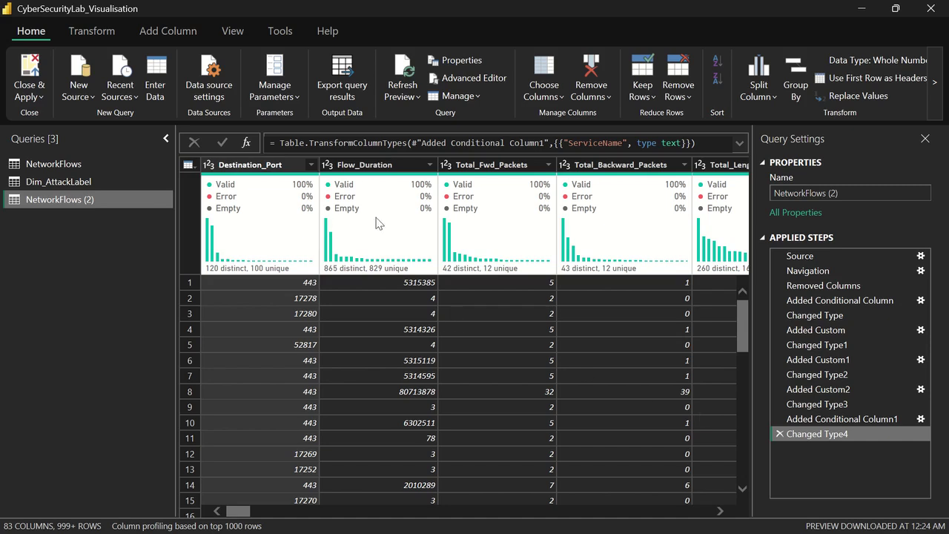
{"action": "left_click_drag", "start_coordinate": [240, 512], "coordinate": [707, 529]}
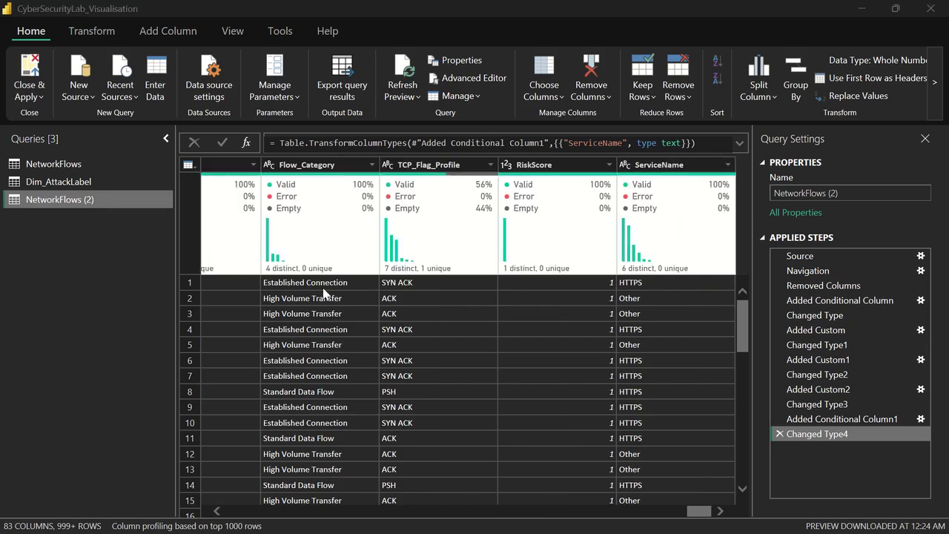
{"action": "key", "text": "alt+Tab"}
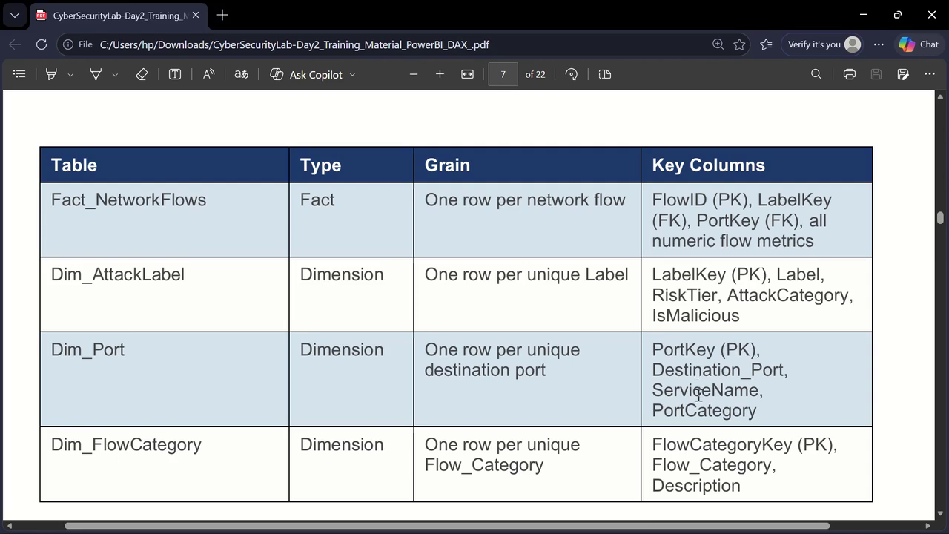
{"action": "key", "text": "alt+Tab"}
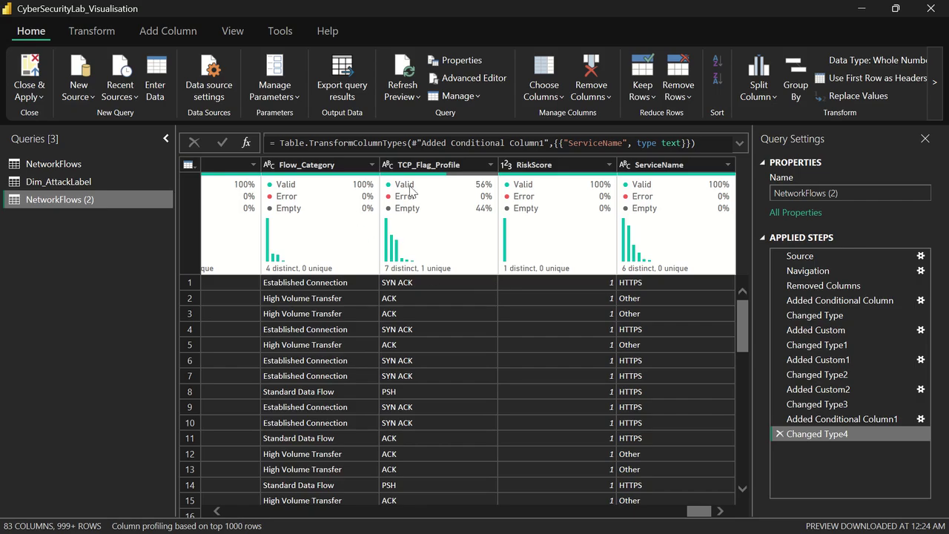
{"action": "mouse_move", "coordinate": [700, 511]}
{"action": "left_mouse_down"}
{"action": "mouse_move", "coordinate": [678, 512]}
{"action": "mouse_move", "coordinate": [702, 513]}
{"action": "left_mouse_up"}
{"action": "key", "text": "alt+Tab"}
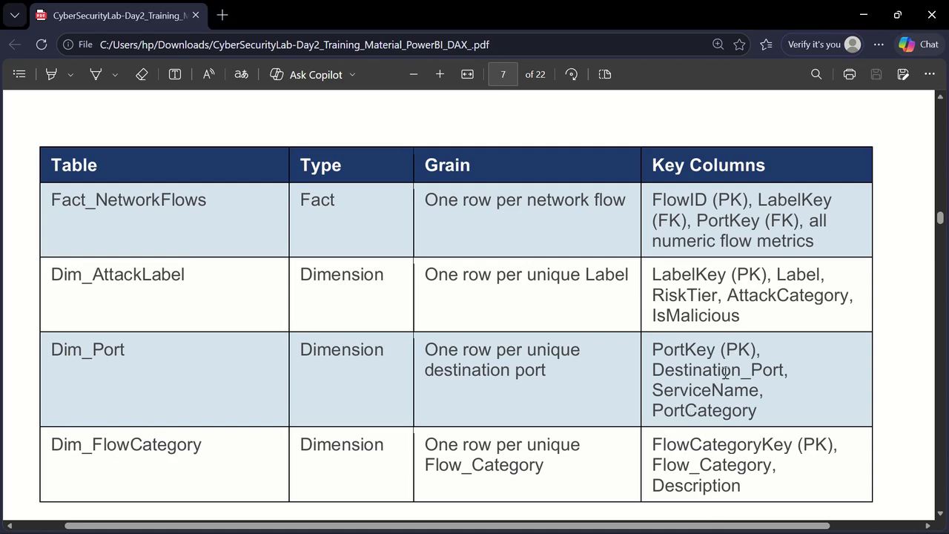
{"action": "key", "text": "alt+Tab"}
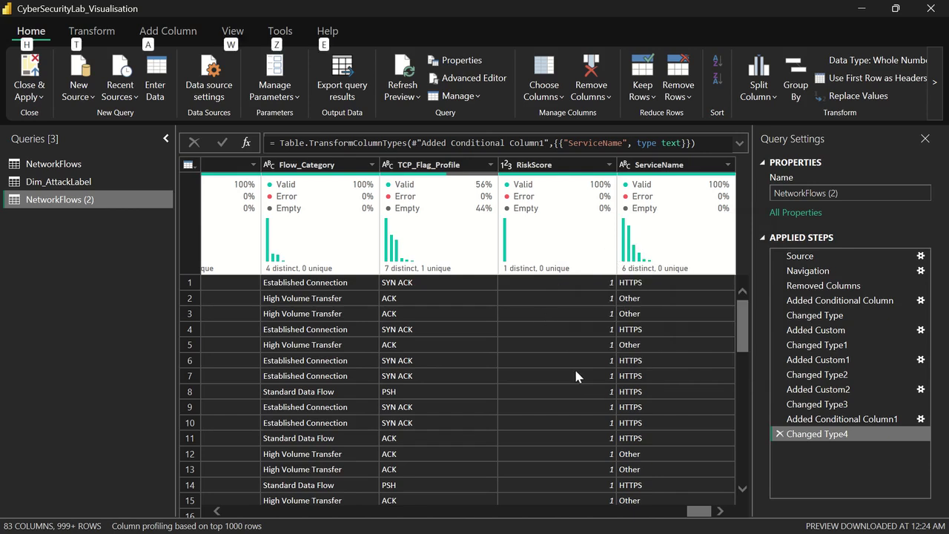
{"action": "key", "text": "alt+Tab"}
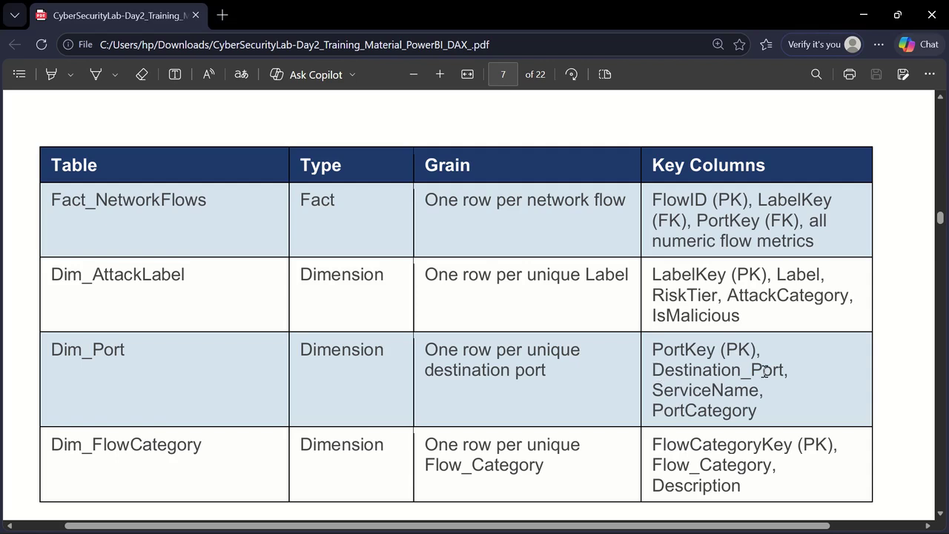
In the duplicated query, keep only the ServiceName and Destination_Port columns and remove all others.
{"action": "key", "text": "alt+Tab"}
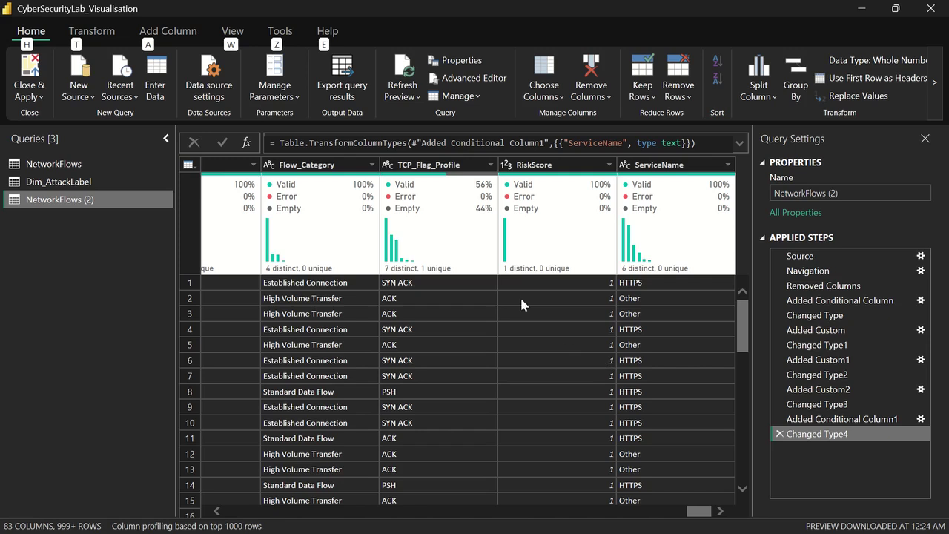
{"action": "left_click", "coordinate": [661, 164]}
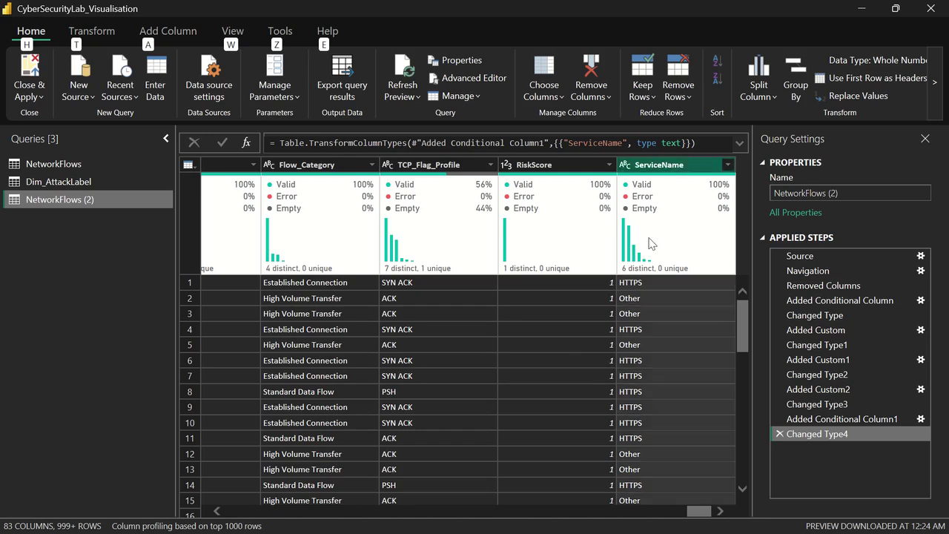
{"action": "left_click_drag", "start_coordinate": [695, 511], "coordinate": [233, 490]}
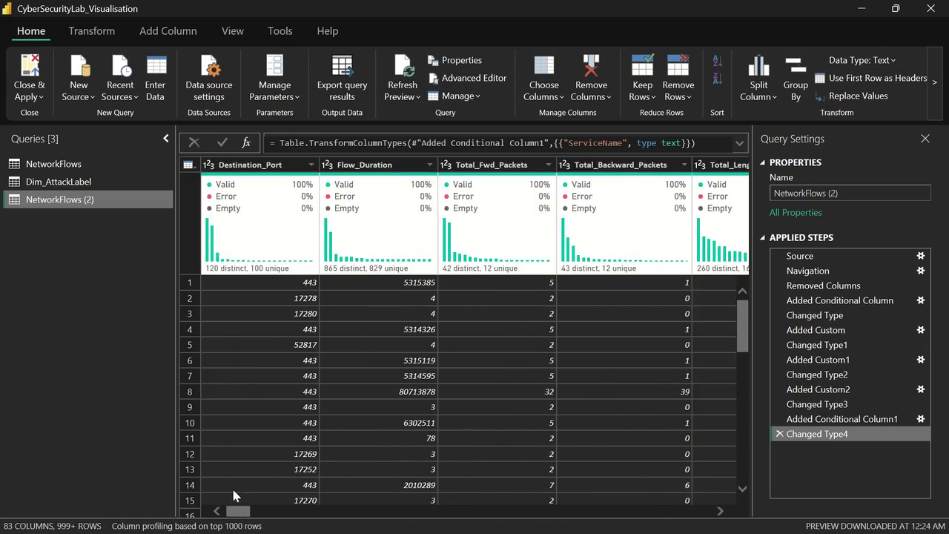
{"action": "left_click", "coordinate": [261, 173]}
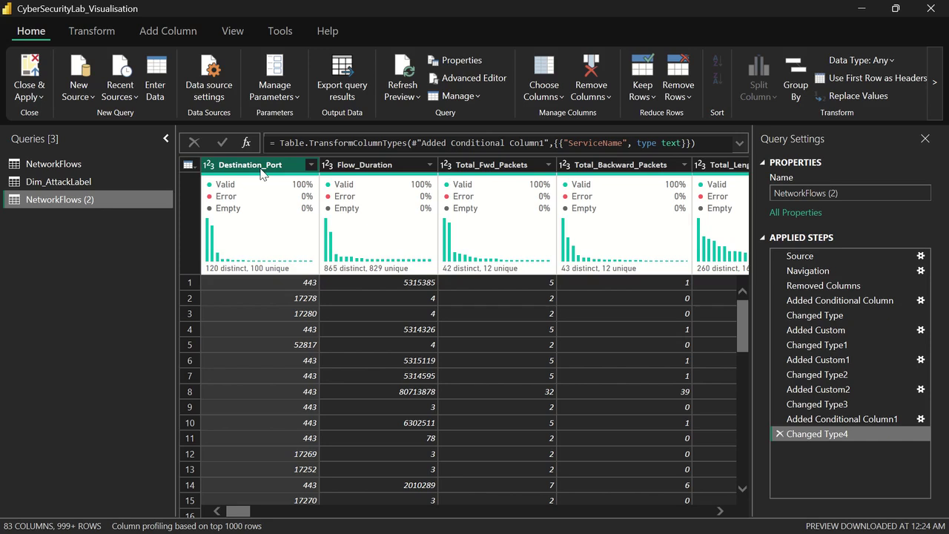
{"action": "right_click", "coordinate": [263, 170]}
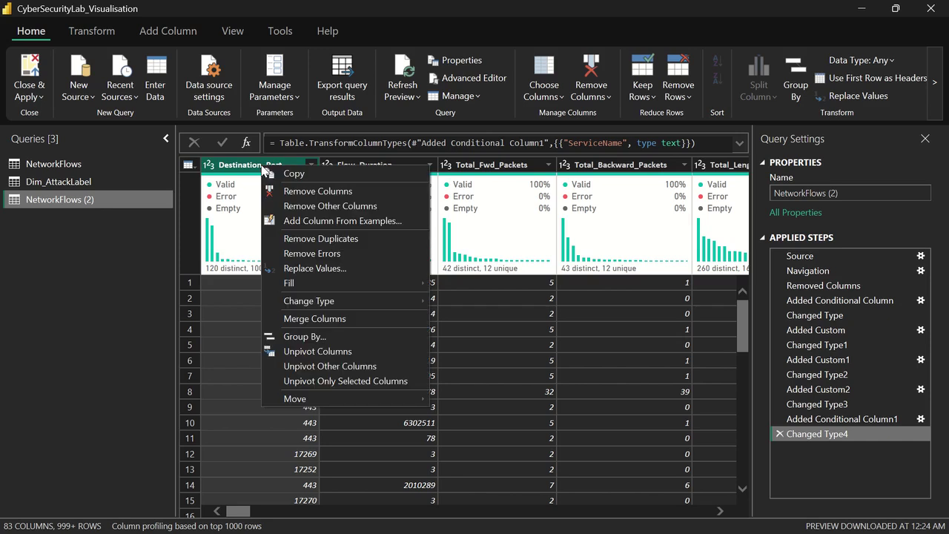
{"action": "left_click", "coordinate": [312, 206]}
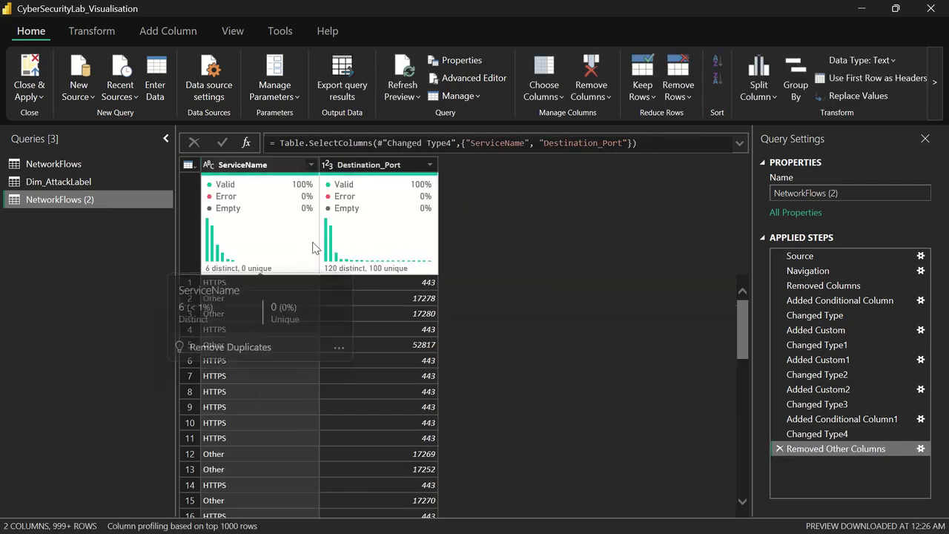
{"action": "mouse_move", "coordinate": [374, 205]}
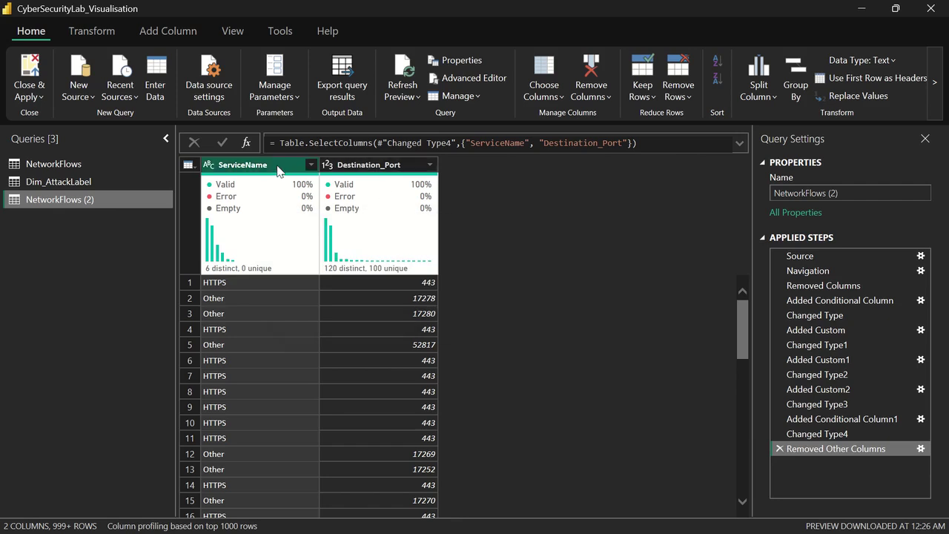
Examine the training PDF's Dim_Port instructions, from column selection and duplicate removal to the PortKey index and PortCategory column.
{"action": "key", "text": "alt+Tab"}
{"action": "scroll", "coordinate": [352, 265], "scroll_direction": "down", "scroll_amount": 10}
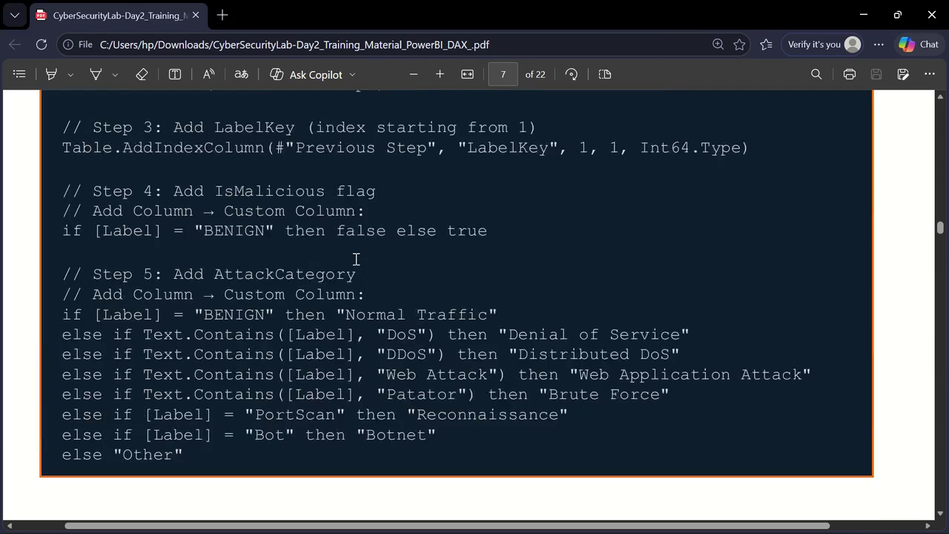
{"action": "scroll", "coordinate": [356, 259], "scroll_direction": "down", "scroll_amount": 5}
{"action": "scroll", "coordinate": [356, 259], "scroll_direction": "up", "scroll_amount": 2}
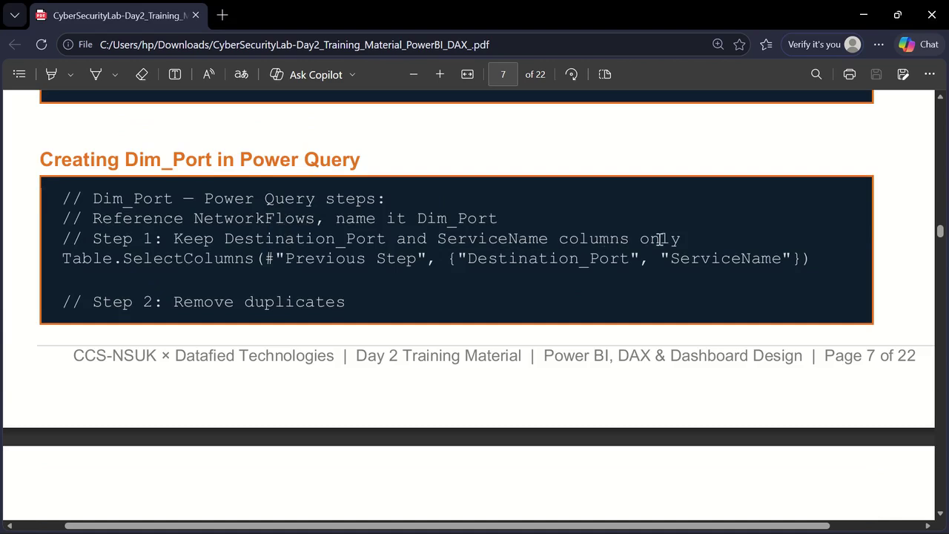
{"action": "scroll", "coordinate": [407, 238], "scroll_direction": "down", "scroll_amount": 5}
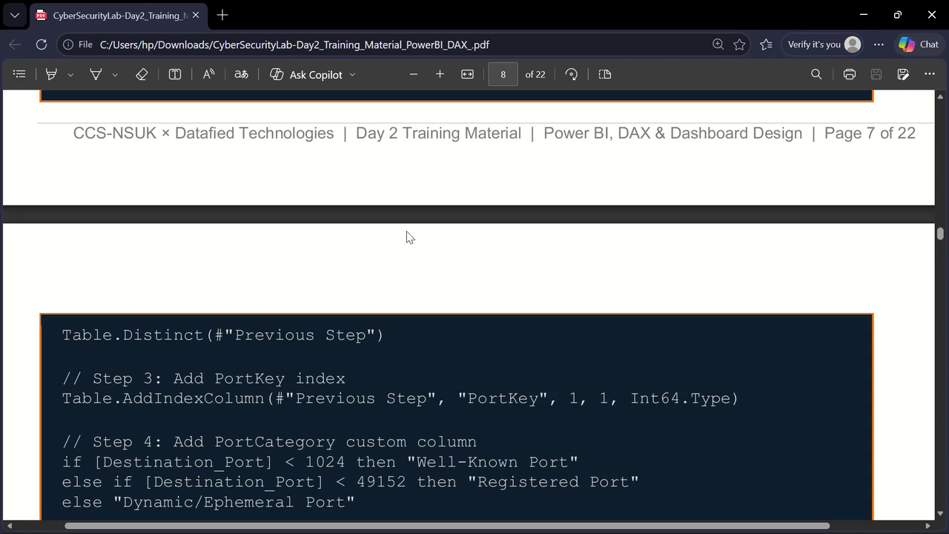
{"action": "scroll", "coordinate": [407, 236], "scroll_direction": "down", "scroll_amount": 3}
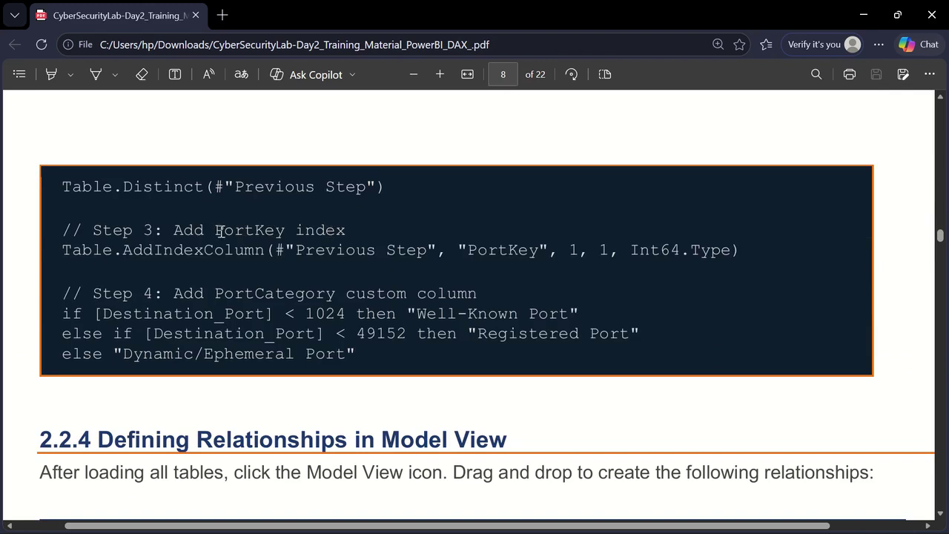
{"action": "scroll", "coordinate": [268, 226], "scroll_direction": "up", "scroll_amount": 3}
{"action": "scroll", "coordinate": [268, 225], "scroll_direction": "up", "scroll_amount": 2}
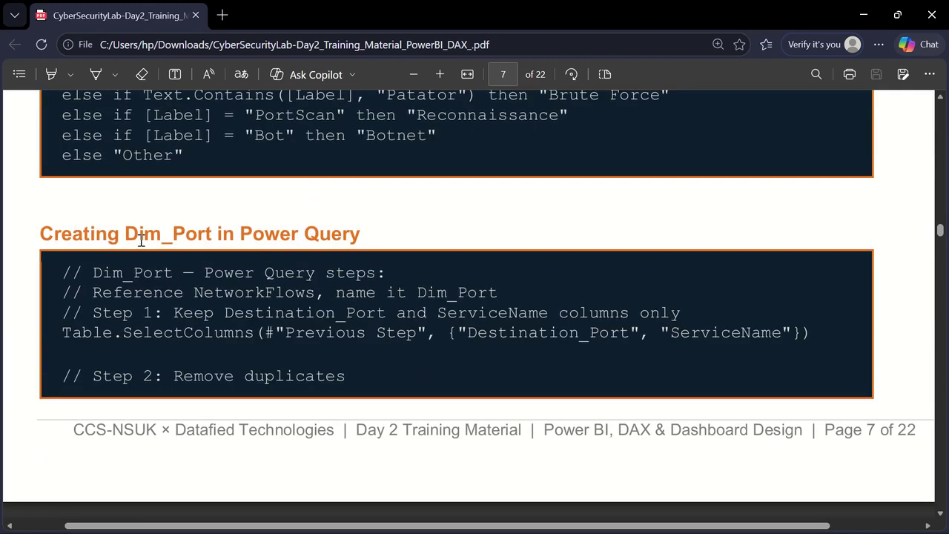
Copy the table name from the training PDF's heading and rename the duplicated NetworkFlows query as Dim_Port.
{"action": "left_click_drag", "start_coordinate": [125, 233], "coordinate": [211, 245]}
{"action": "key", "text": "ctrl+c"}
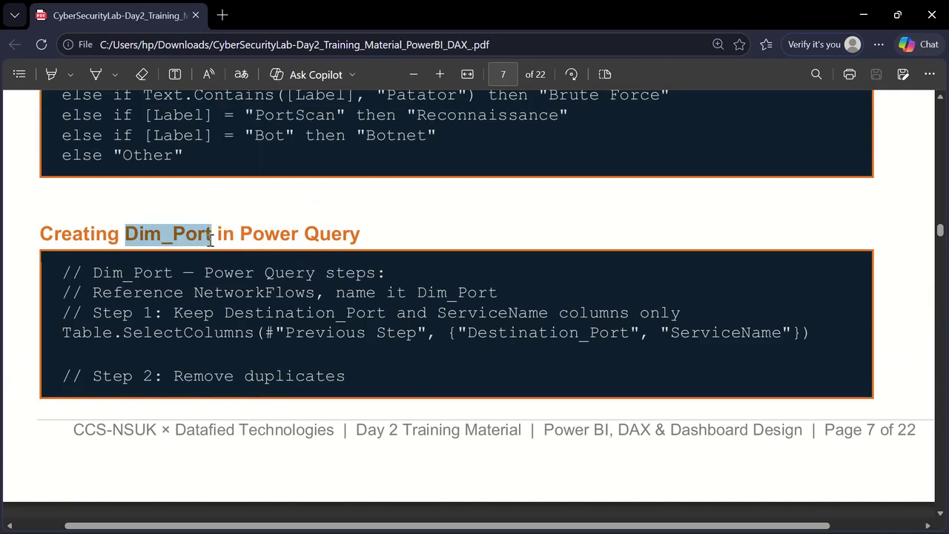
{"action": "key", "text": "alt+Tab"}
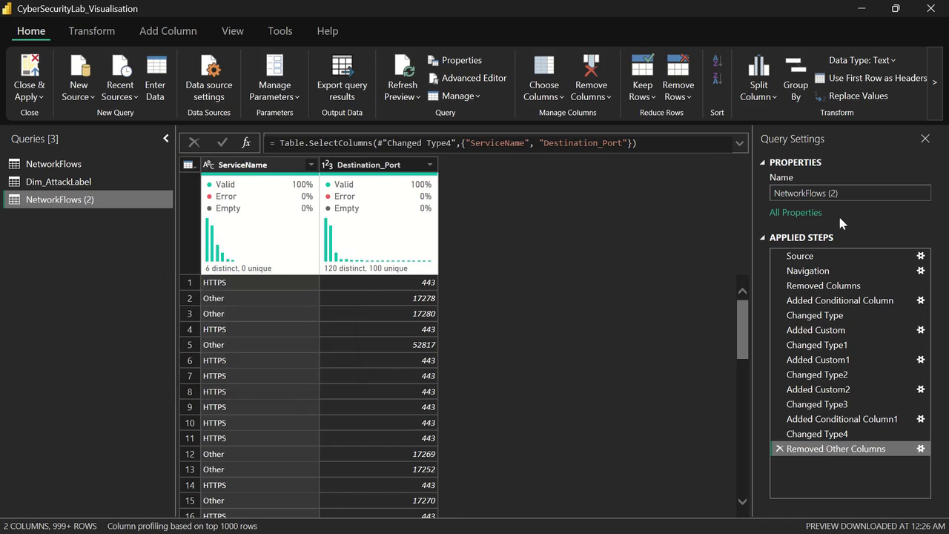
{"action": "left_click", "coordinate": [846, 194]}
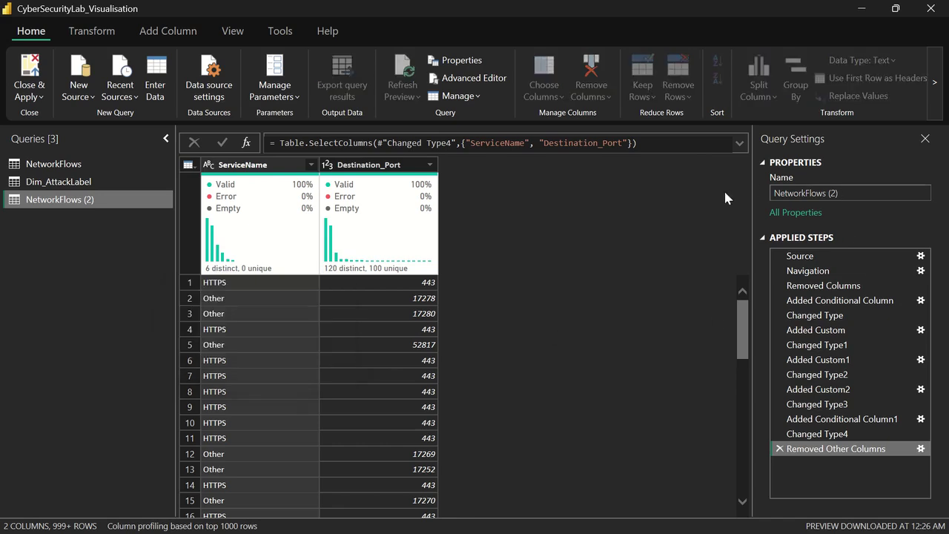
{"action": "key", "text": "ctrl+a"}
{"action": "key", "text": "ctrl+v"}
{"action": "key", "text": "Return"}
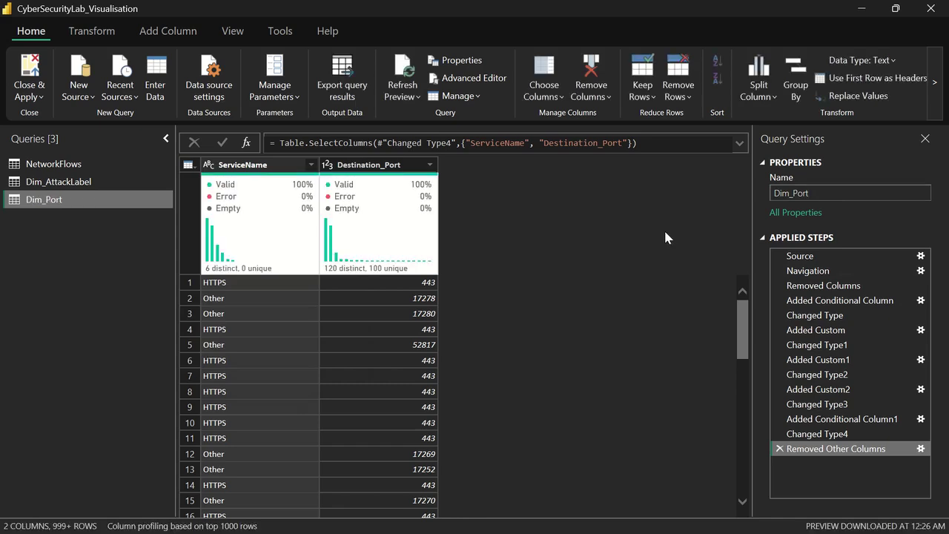
Check the Dim_Port duplicate-removal instruction in the training PDF, then remove duplicates from Dim_Port based on the Destination_Port column.
{"action": "key", "text": "alt+Tab"}
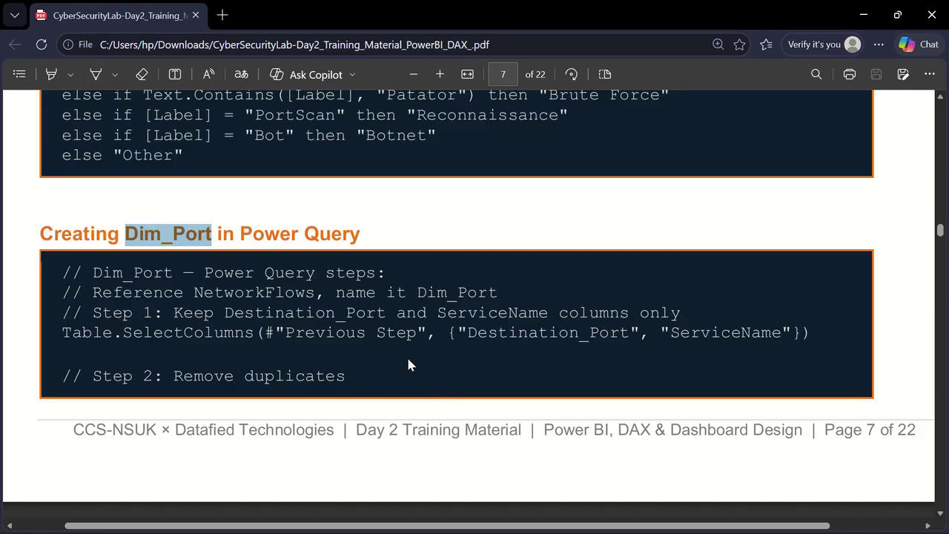
{"action": "scroll", "coordinate": [258, 324], "scroll_direction": "down", "scroll_amount": 3}
{"action": "scroll", "coordinate": [258, 324], "scroll_direction": "down", "scroll_amount": 2}
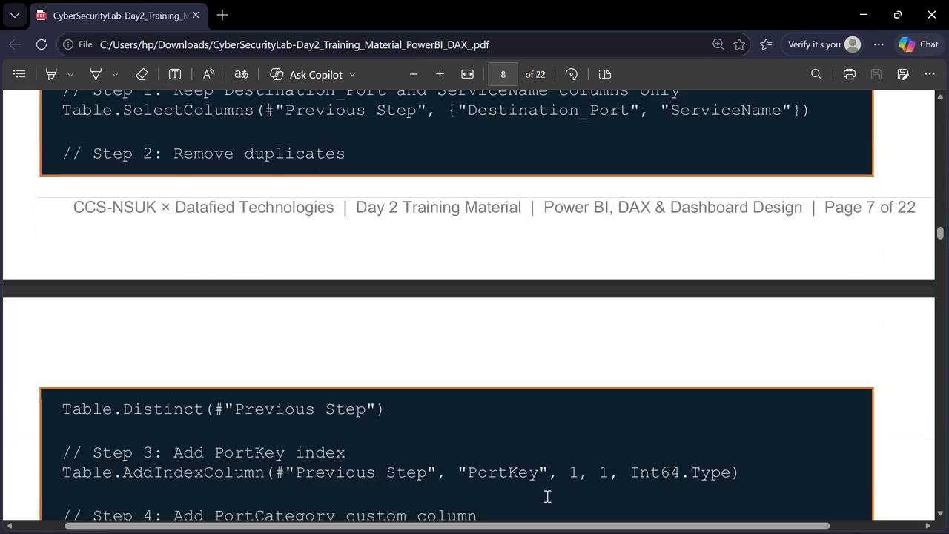
{"action": "key", "text": "alt+Tab"}
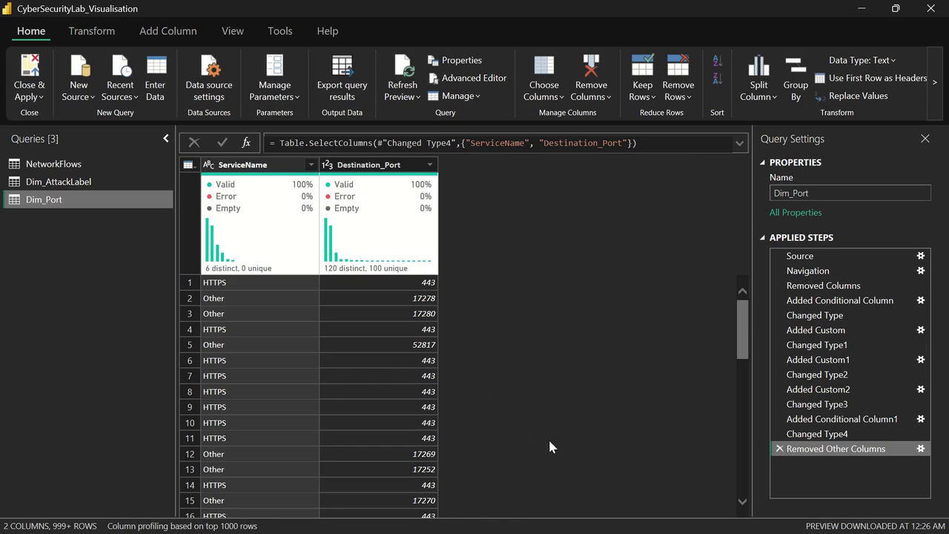
{"action": "left_click", "coordinate": [374, 168]}
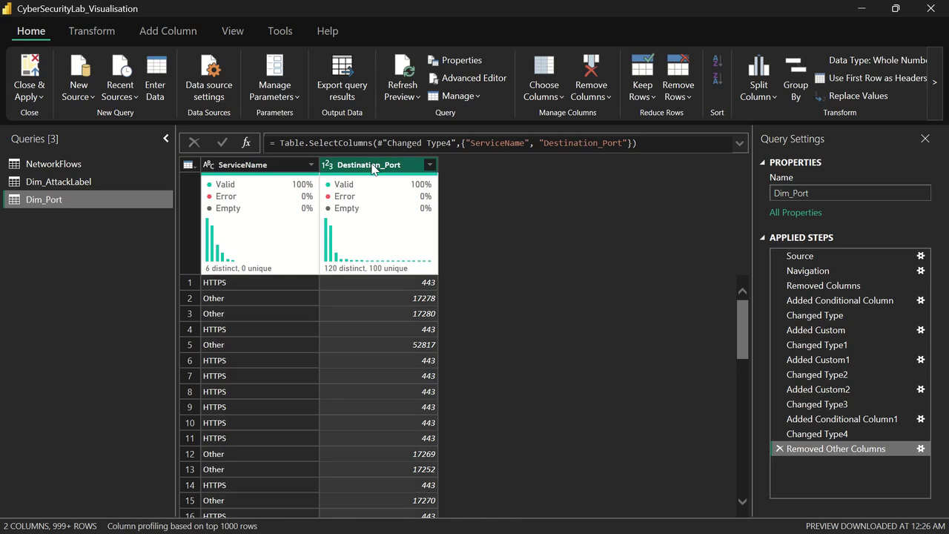
{"action": "right_click", "coordinate": [374, 167]}
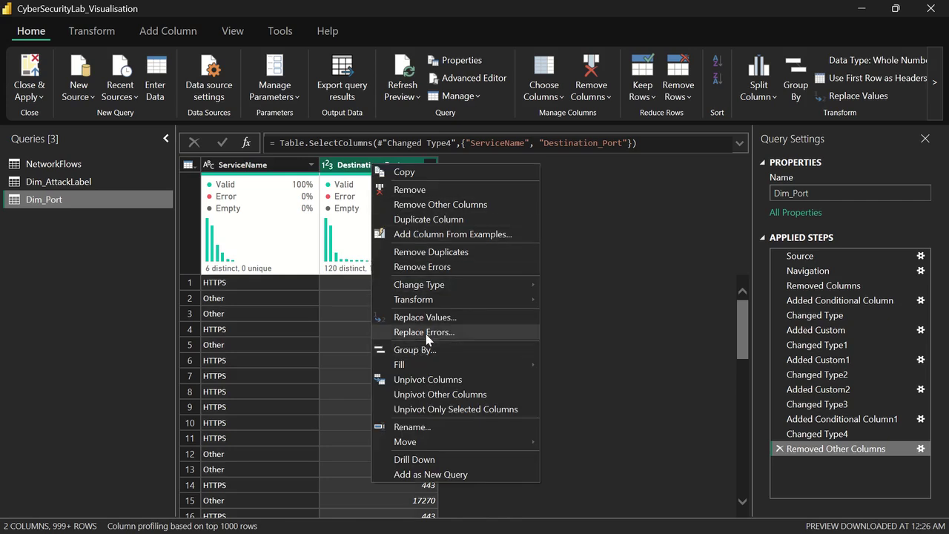
{"action": "left_click", "coordinate": [449, 253]}
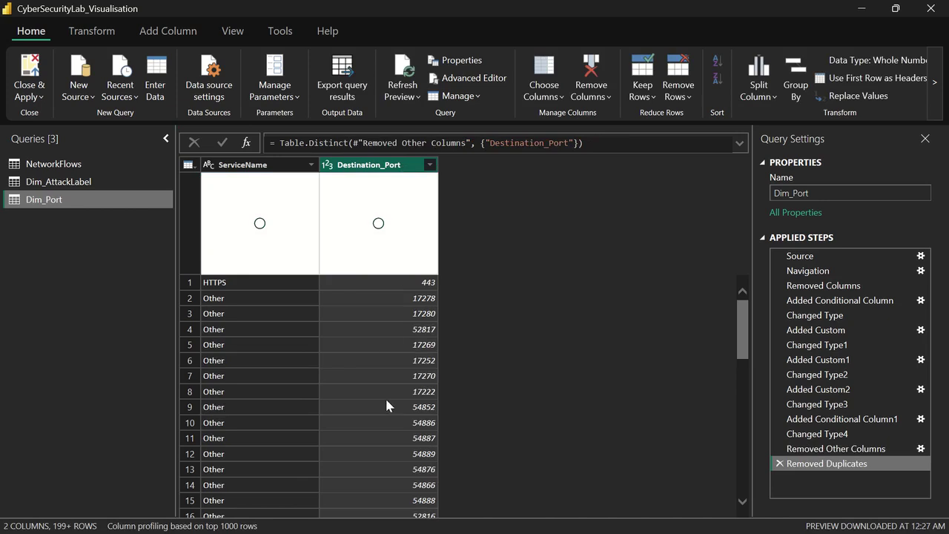
Copy the name PortKey from Step 3 in the training PDF and move Dim_Port's Destination_Port column ahead of ServiceName.
{"action": "key", "text": "alt+Tab"}
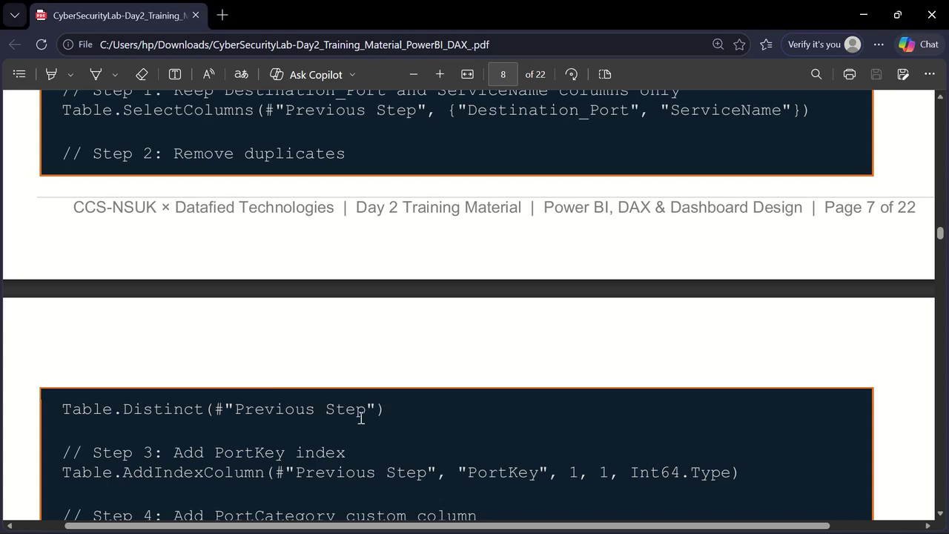
{"action": "scroll", "coordinate": [361, 417], "scroll_direction": "down", "scroll_amount": 1}
{"action": "scroll", "coordinate": [361, 417], "scroll_direction": "down", "scroll_amount": 2}
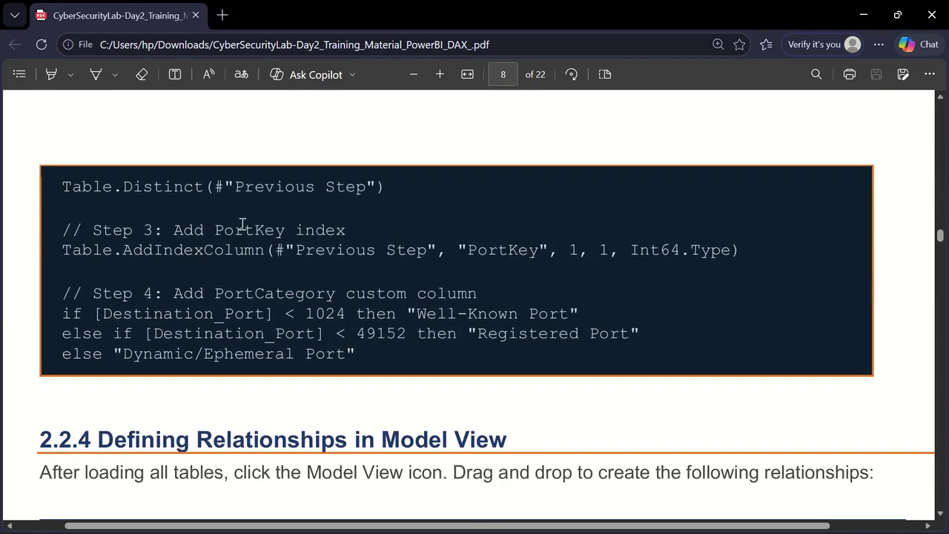
{"action": "left_click_drag", "start_coordinate": [220, 230], "coordinate": [279, 234]}
{"action": "key", "text": "ctrl+c"}
{"action": "key", "text": "alt+Tab"}
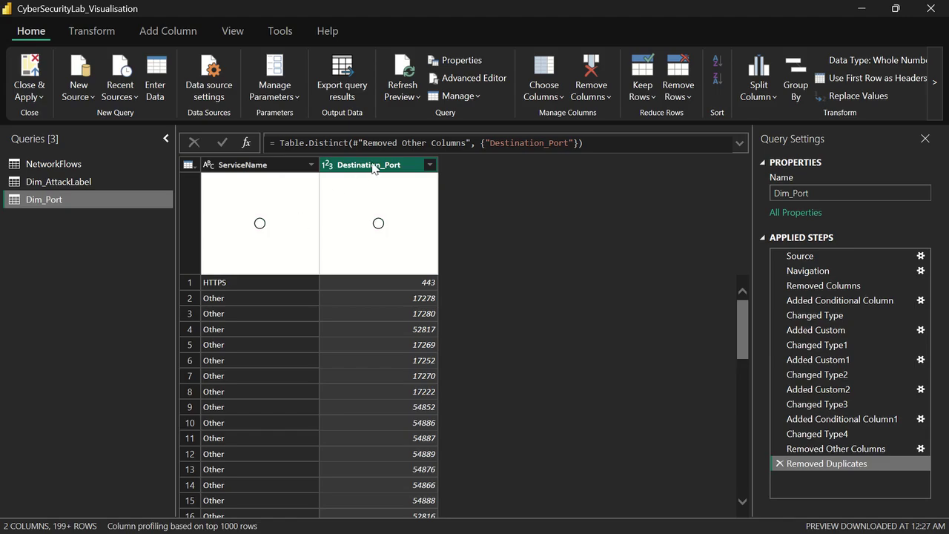
{"action": "left_click_drag", "start_coordinate": [373, 168], "coordinate": [248, 186]}
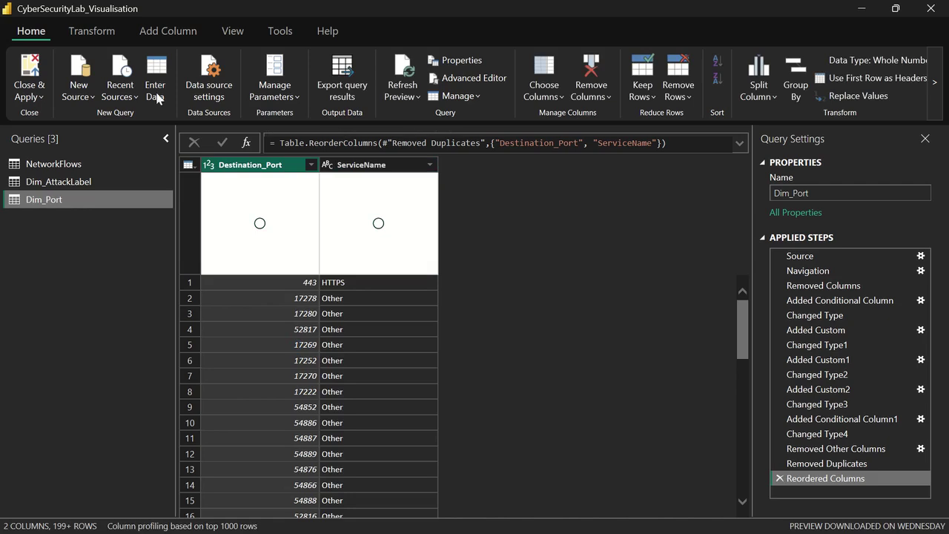
Add an index column starting from 1 to Dim_Port and rename it PortKey.
{"action": "left_click", "coordinate": [181, 36]}
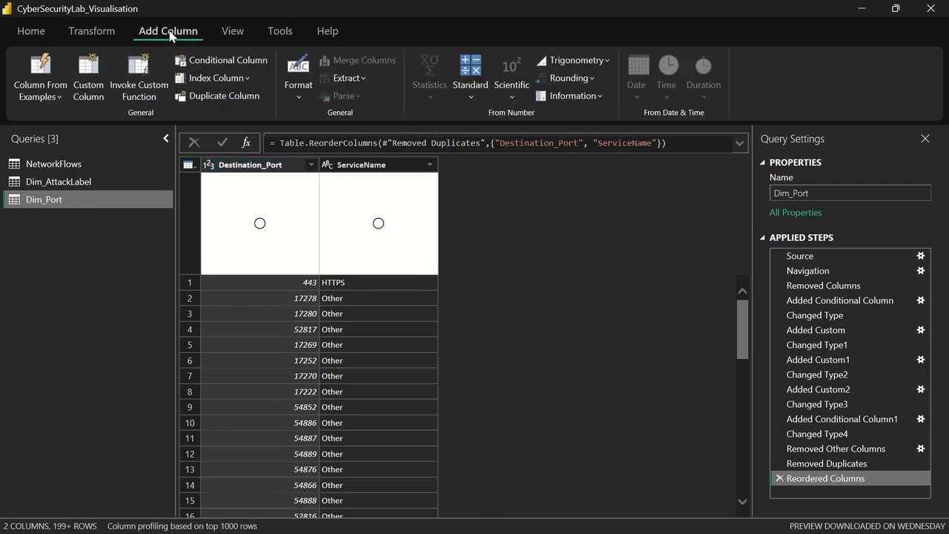
{"action": "left_click", "coordinate": [252, 81]}
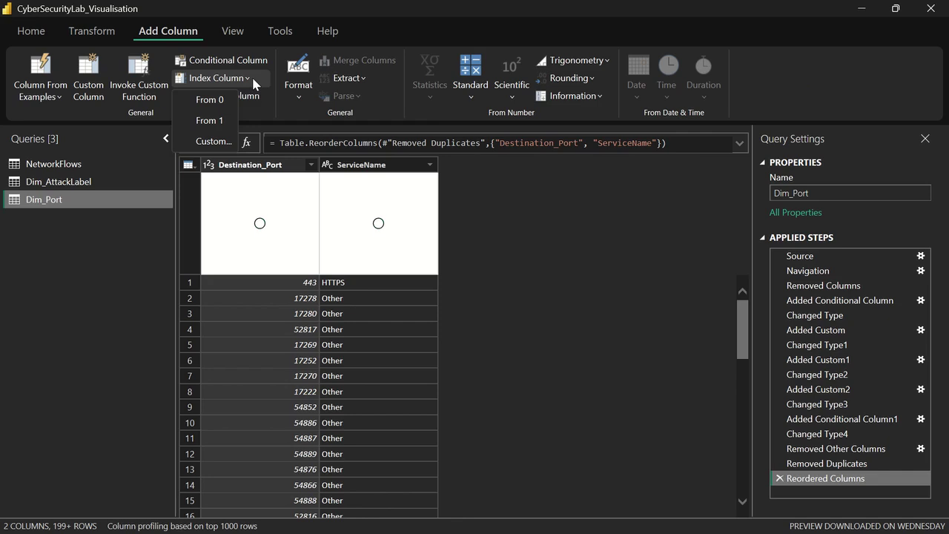
{"action": "left_click", "coordinate": [221, 122]}
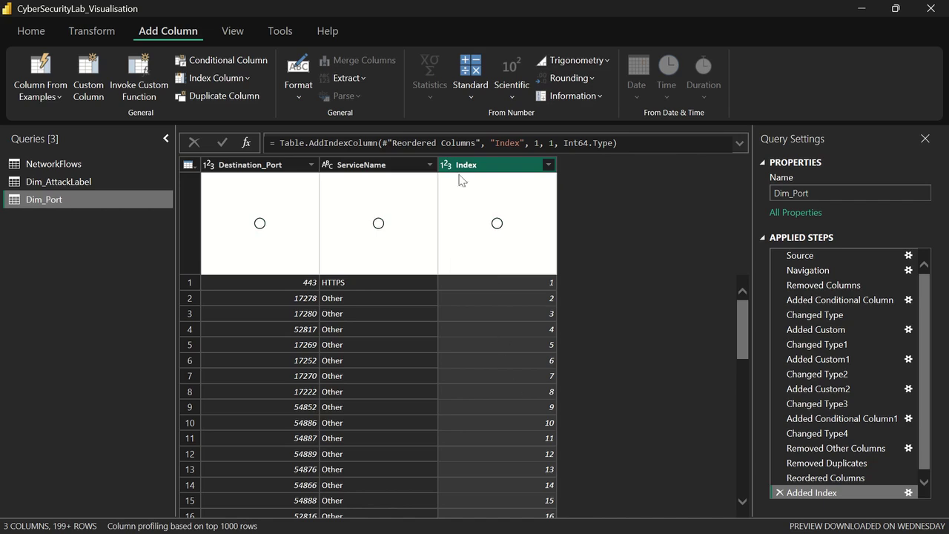
{"action": "key", "text": "alt+Tab"}
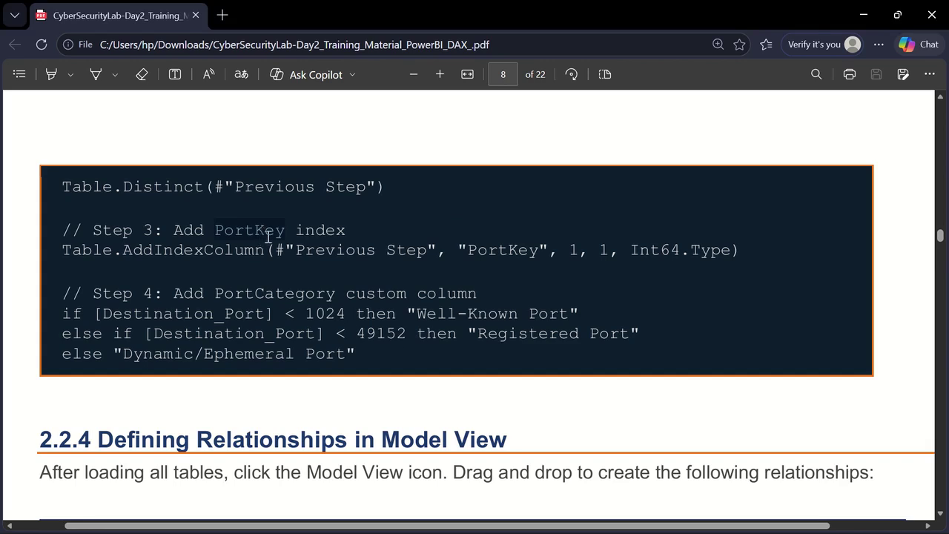
{"action": "key", "text": "alt+Tab"}
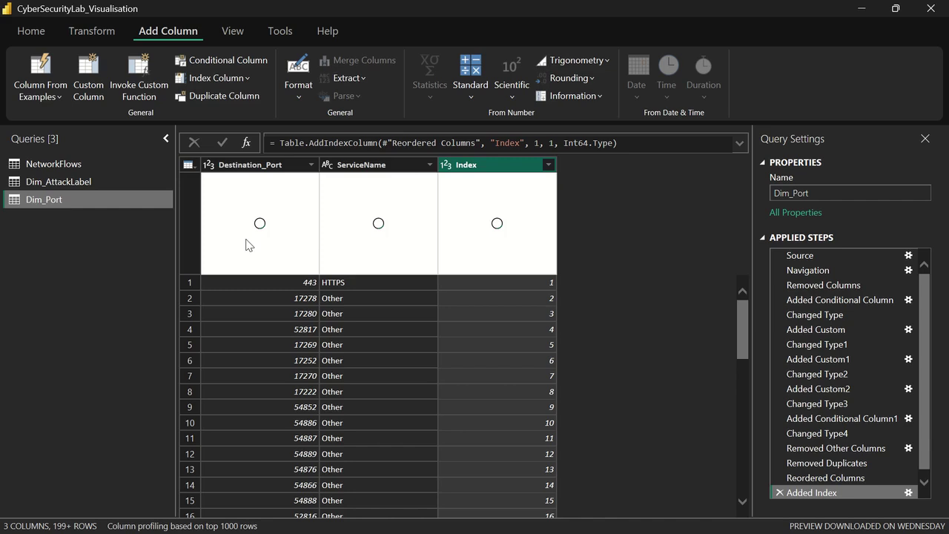
{"action": "double_click", "coordinate": [471, 165]}
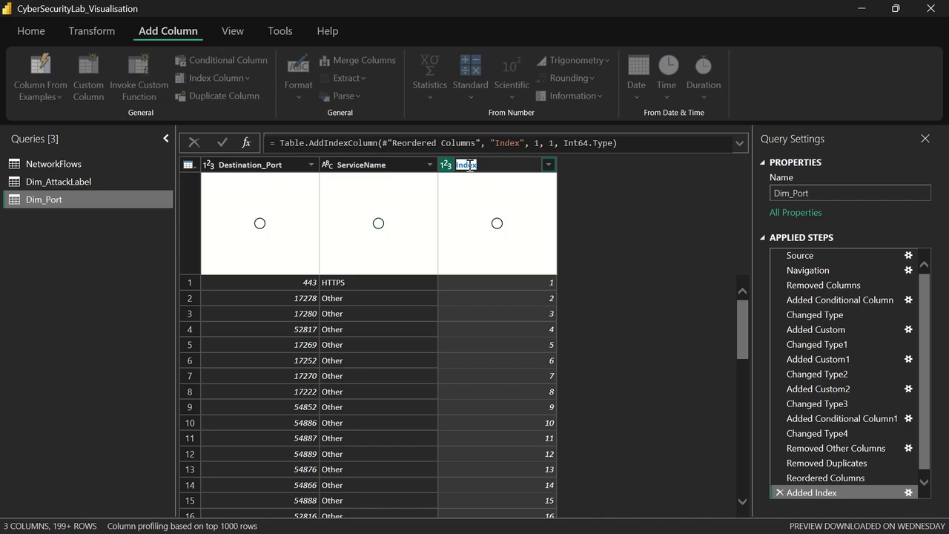
{"action": "type", "text": "PortKey"}
{"action": "key", "text": "Return"}
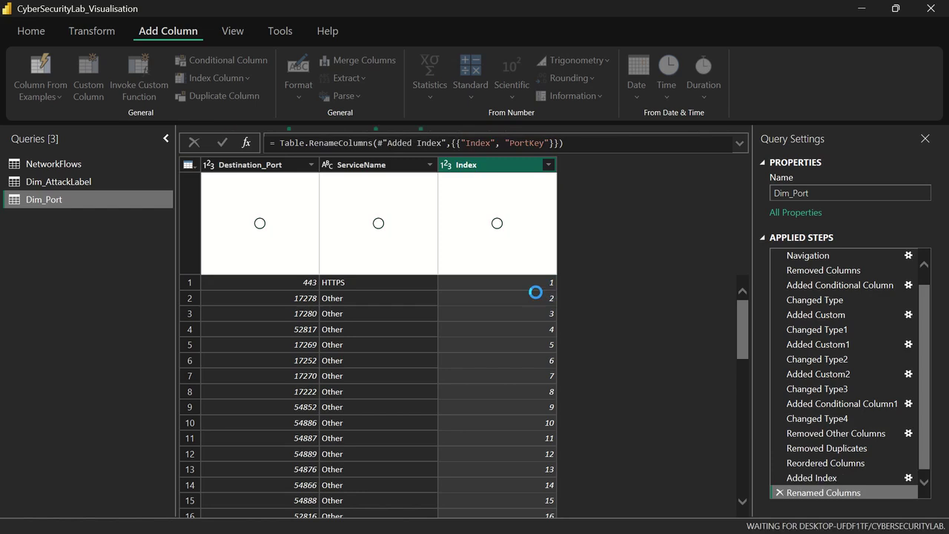
Look through the PortKey values and move the PortKey column ahead of Destination_Port as the first column.
{"action": "scroll", "coordinate": [533, 300], "scroll_direction": "down", "scroll_amount": 1}
{"action": "scroll", "coordinate": [532, 310], "scroll_direction": "down", "scroll_amount": 10}
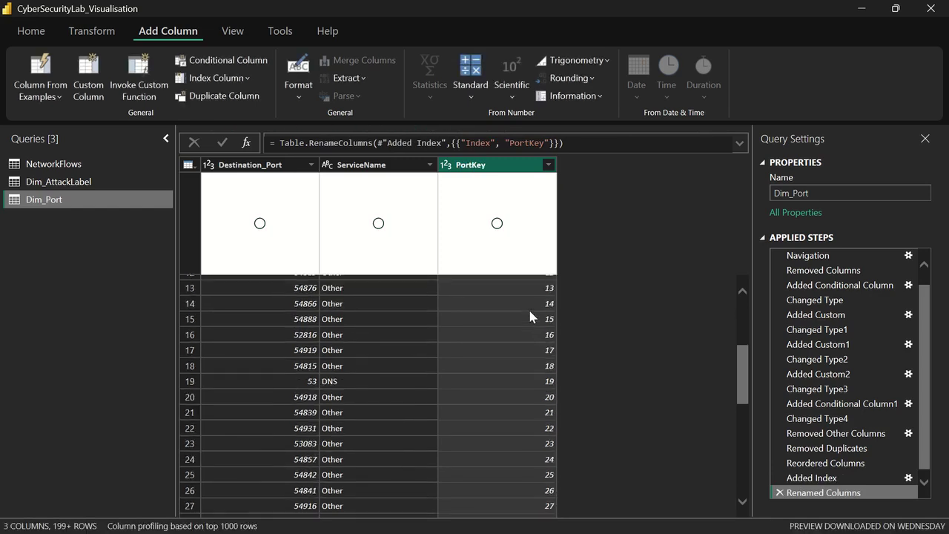
{"action": "scroll", "coordinate": [531, 317], "scroll_direction": "down", "scroll_amount": 13}
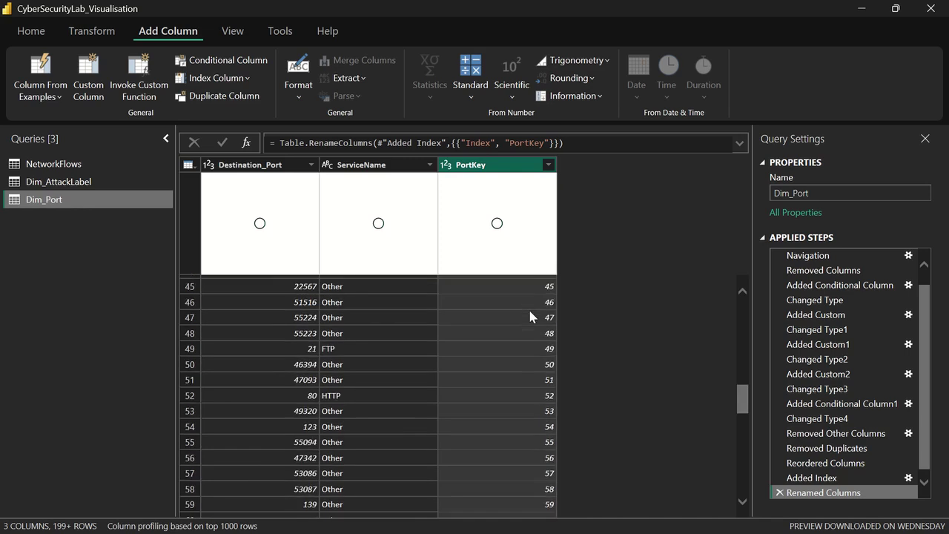
{"action": "scroll", "coordinate": [530, 317], "scroll_direction": "down", "scroll_amount": 11}
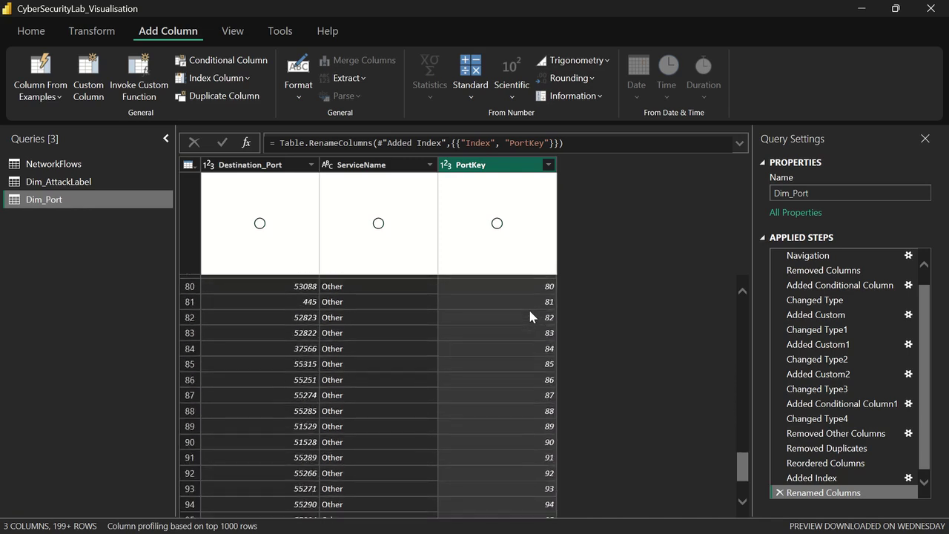
{"action": "scroll", "coordinate": [530, 317], "scroll_direction": "down", "scroll_amount": 11}
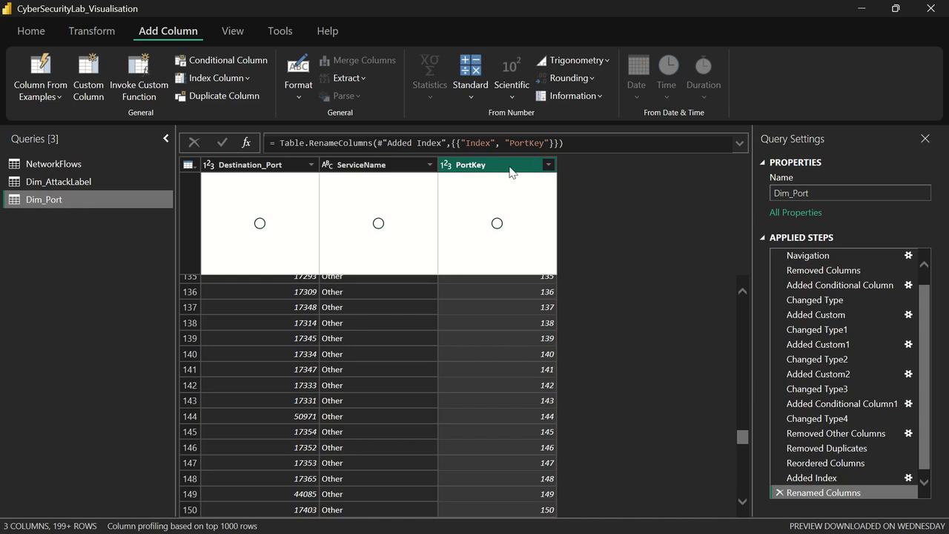
{"action": "left_click_drag", "start_coordinate": [510, 171], "coordinate": [275, 165]}
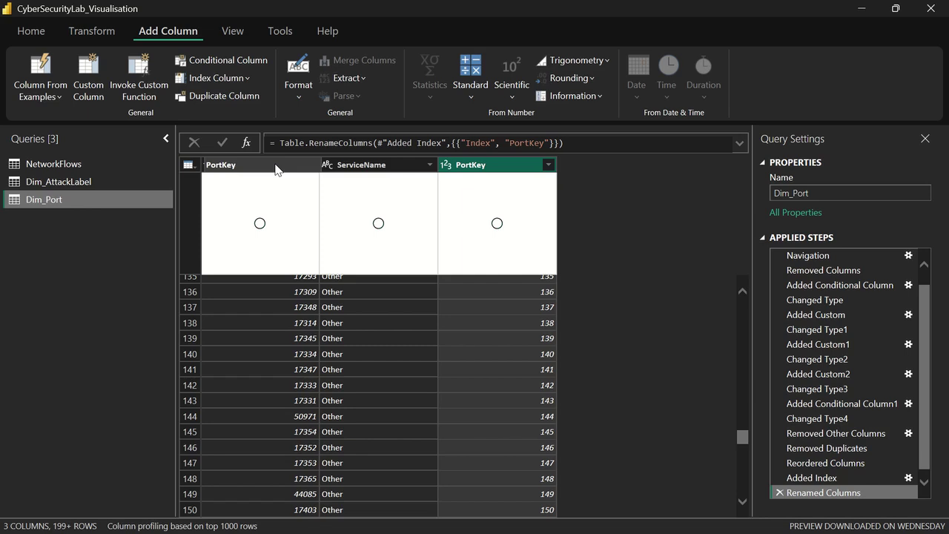
{"action": "left_click_drag", "start_coordinate": [275, 165], "coordinate": [275, 165]}
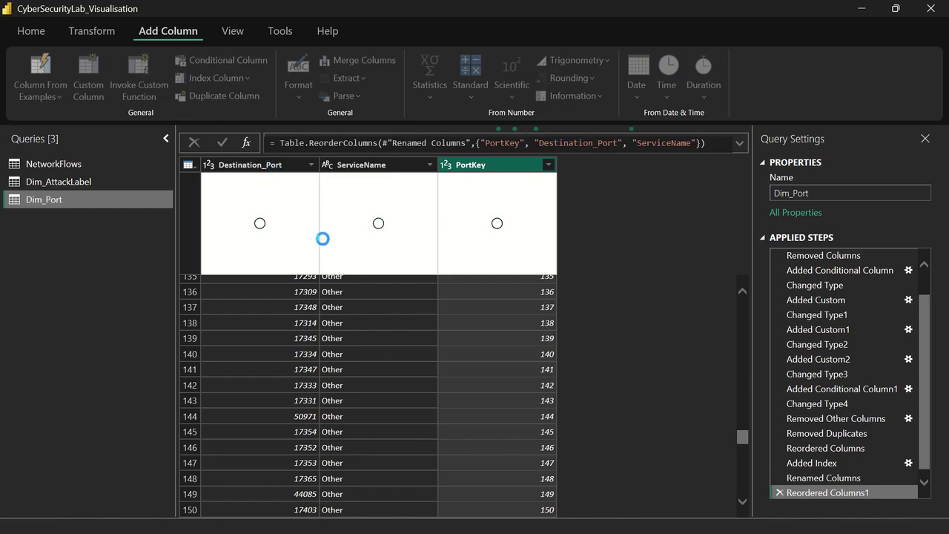
Take the column name from Step 4 of the training PDF and start a custom column in Dim_Port named PortCategory.
{"action": "key", "text": "alt+Tab"}
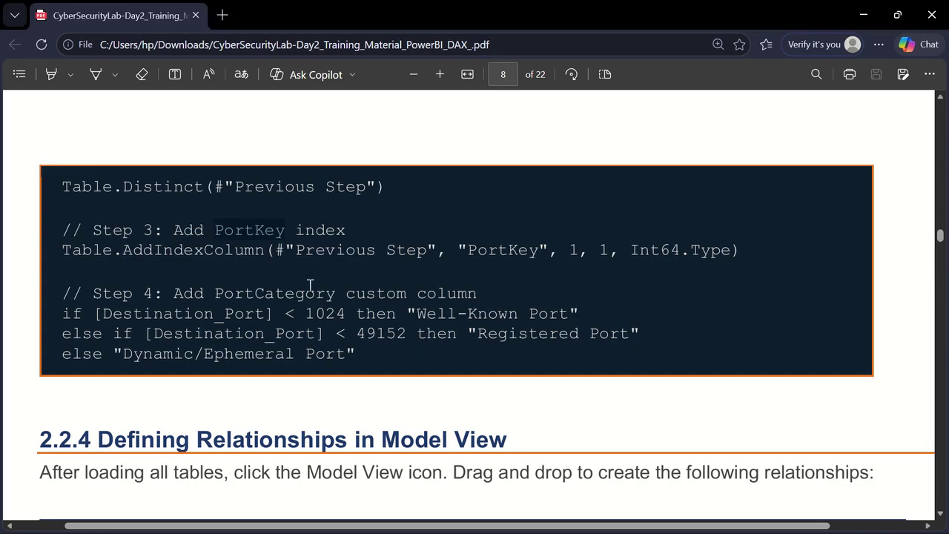
{"action": "left_click_drag", "start_coordinate": [216, 295], "coordinate": [334, 295]}
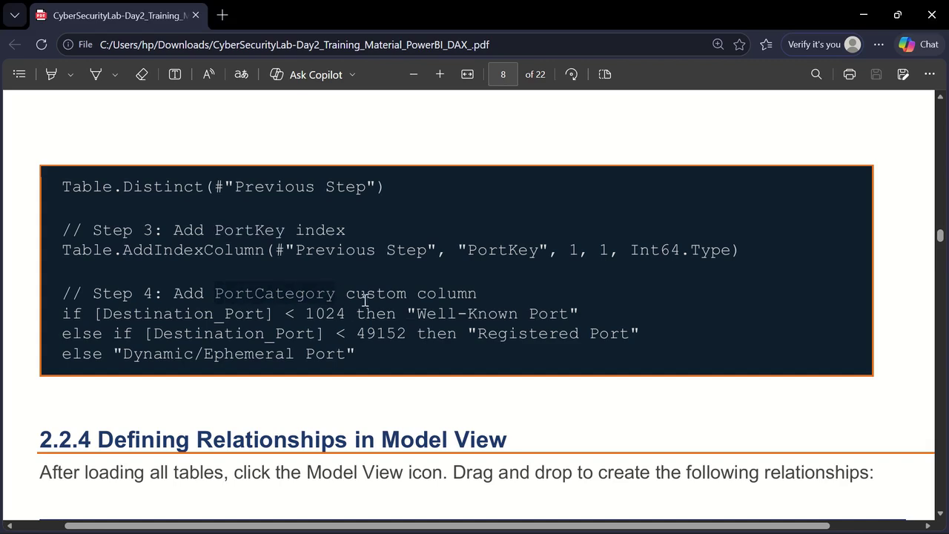
{"action": "left_click", "coordinate": [365, 300]}
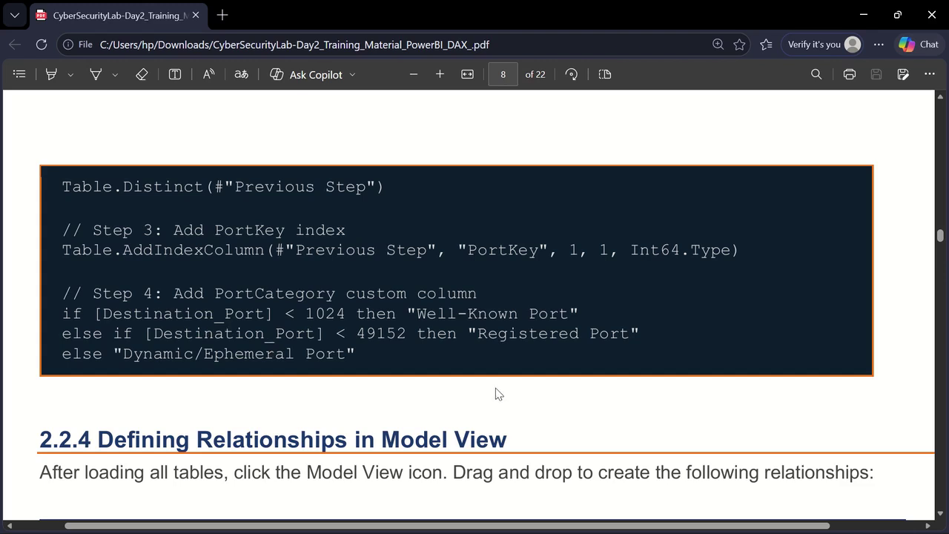
{"action": "key", "text": "alt+Tab"}
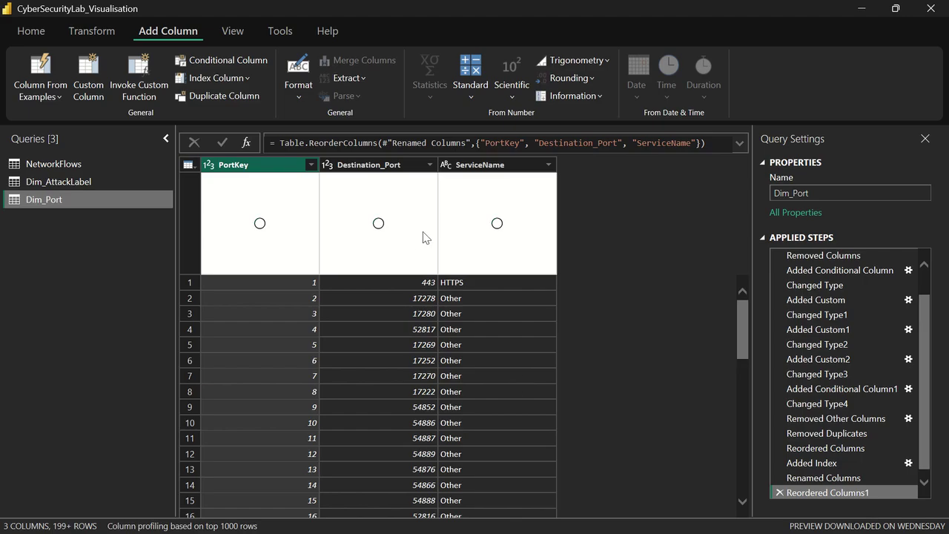
{"action": "left_click", "coordinate": [88, 70]}
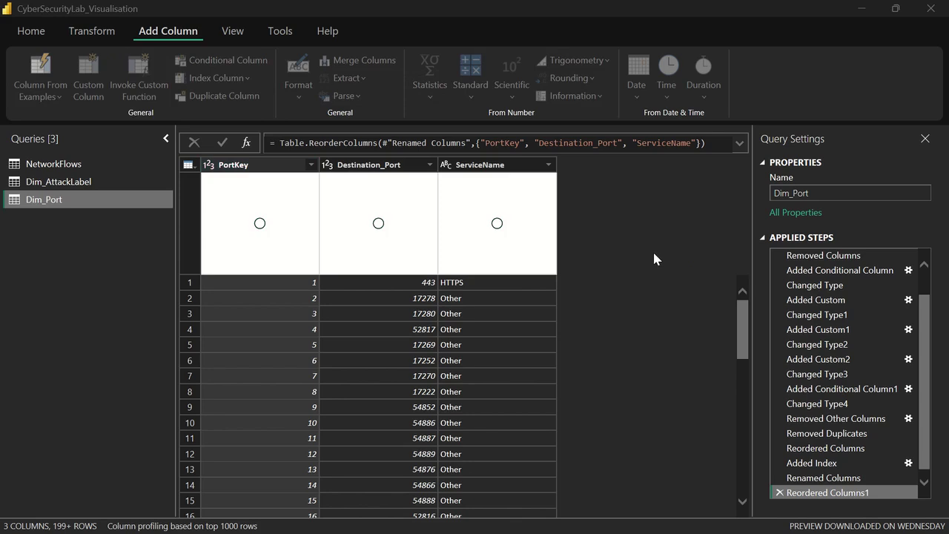
{"action": "key", "text": "alt+Tab"}
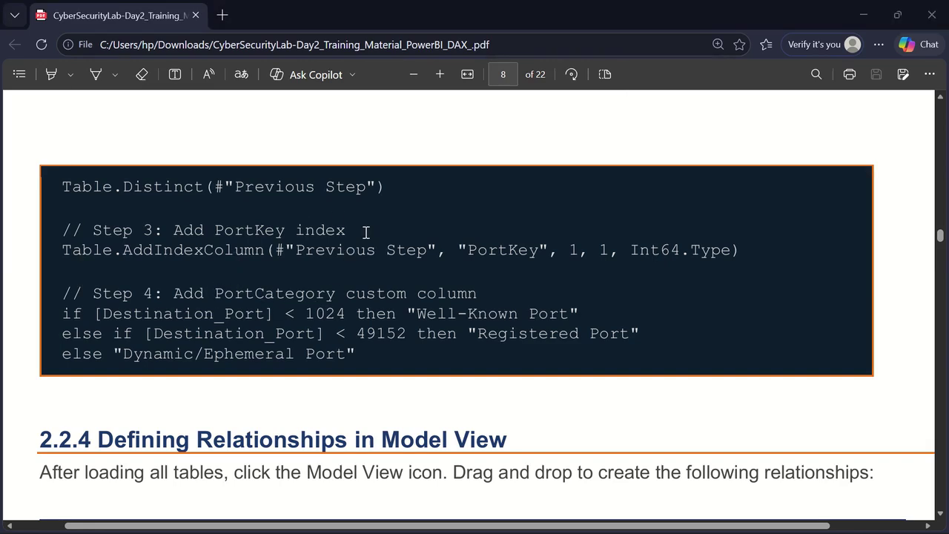
{"action": "key", "text": "alt+Tab"}
{"action": "left_click_drag", "start_coordinate": [320, 194], "coordinate": [228, 189]}
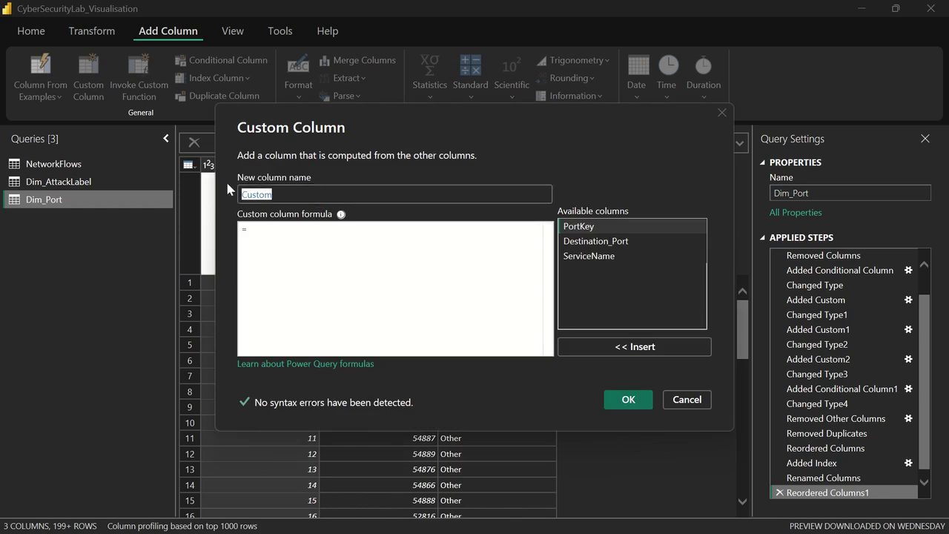
{"action": "type", "text": "PortCategory"}
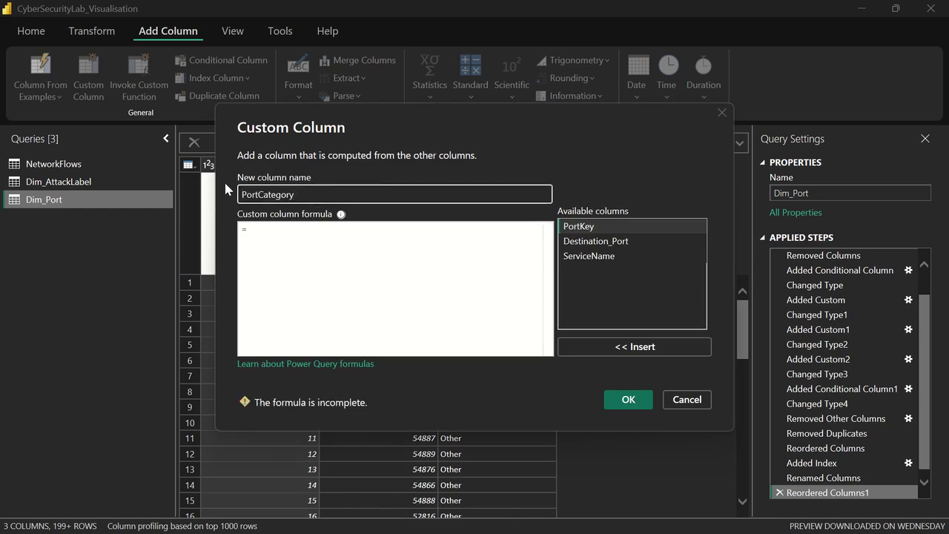
Create PortCategory with the PDF's Step 4 formula: Destination_Port below 1024 "Well-Known Port", below 49152 "Registered Port", else "Dynamic/Ephemeral Port".
{"action": "key", "text": "alt+Tab"}
{"action": "left_click_drag", "start_coordinate": [67, 294], "coordinate": [385, 363]}
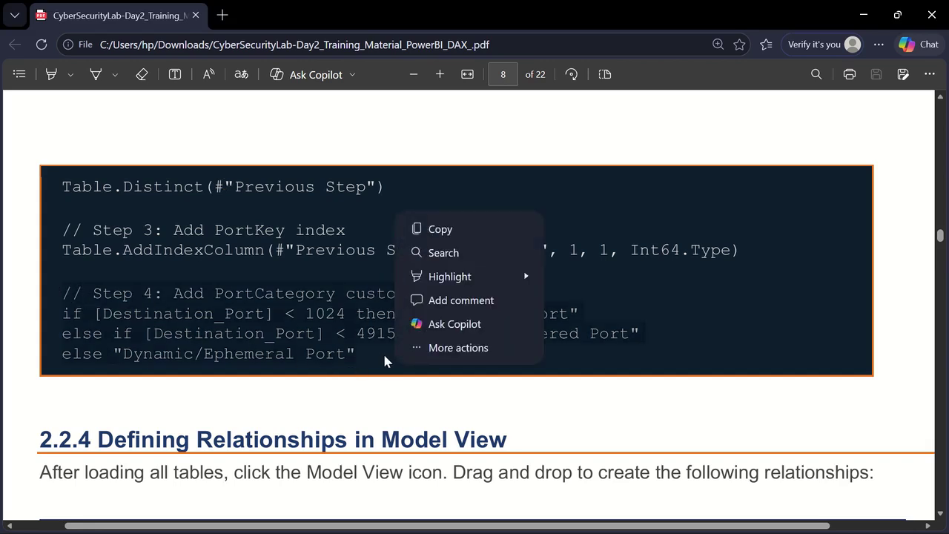
{"action": "key", "text": "ctrl+c"}
{"action": "key", "text": "alt+Tab"}
{"action": "left_click", "coordinate": [348, 266]}
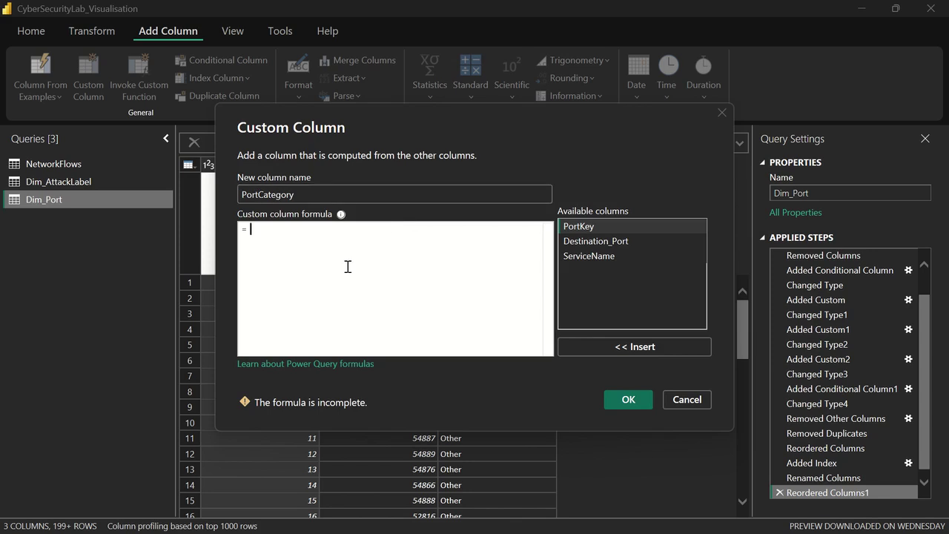
{"action": "key", "text": "ctrl+v"}
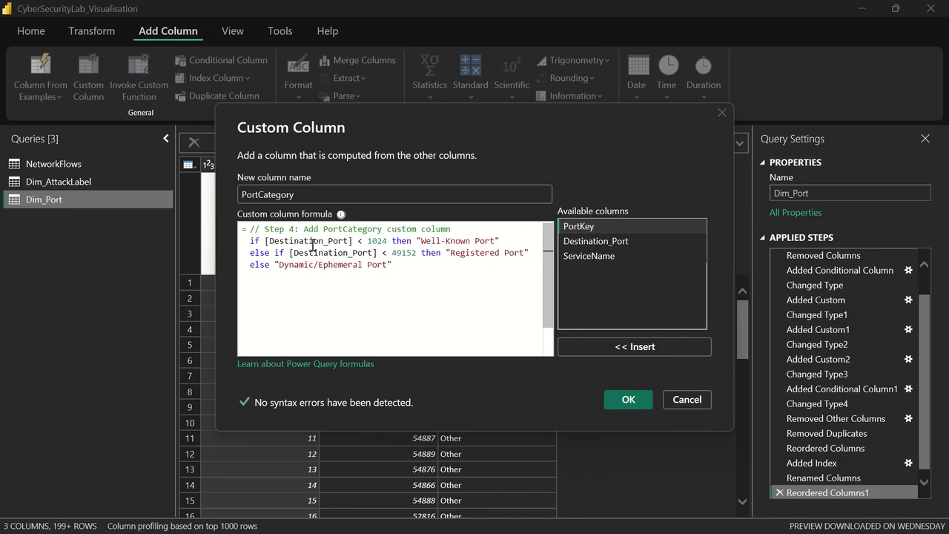
{"action": "left_click", "coordinate": [625, 402]}
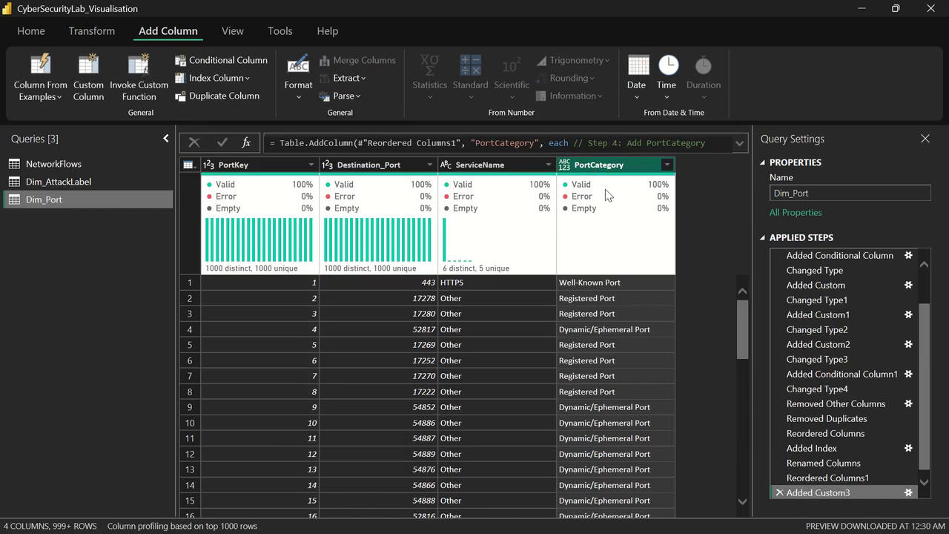
Set the PortCategory column's data type to Text and check the Dim_Port steps in the training PDF against the finished query.
{"action": "left_click", "coordinate": [567, 167]}
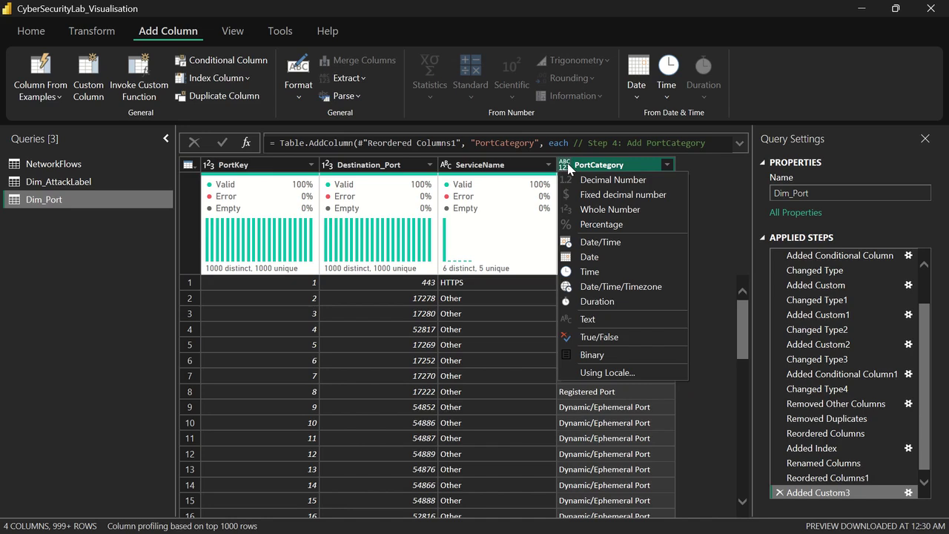
{"action": "left_click", "coordinate": [594, 320]}
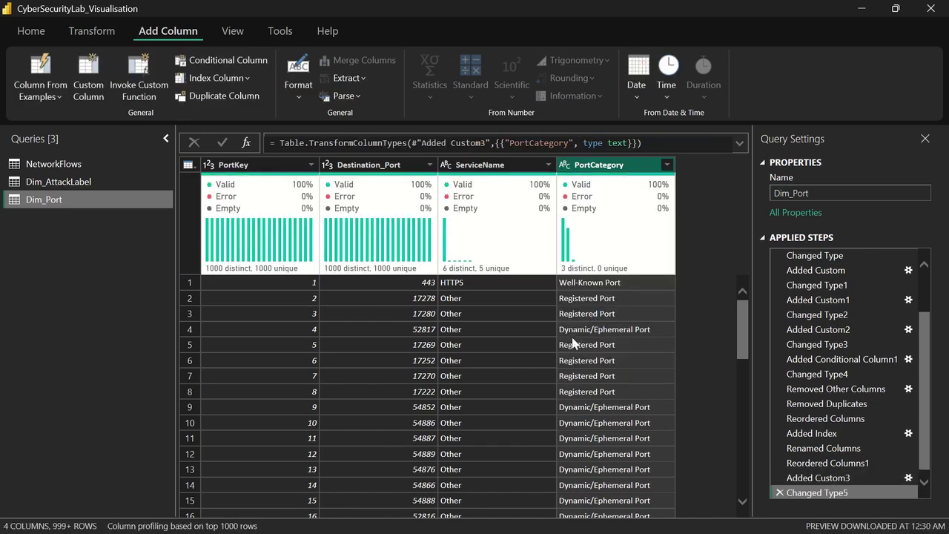
{"action": "key", "text": "alt+Tab"}
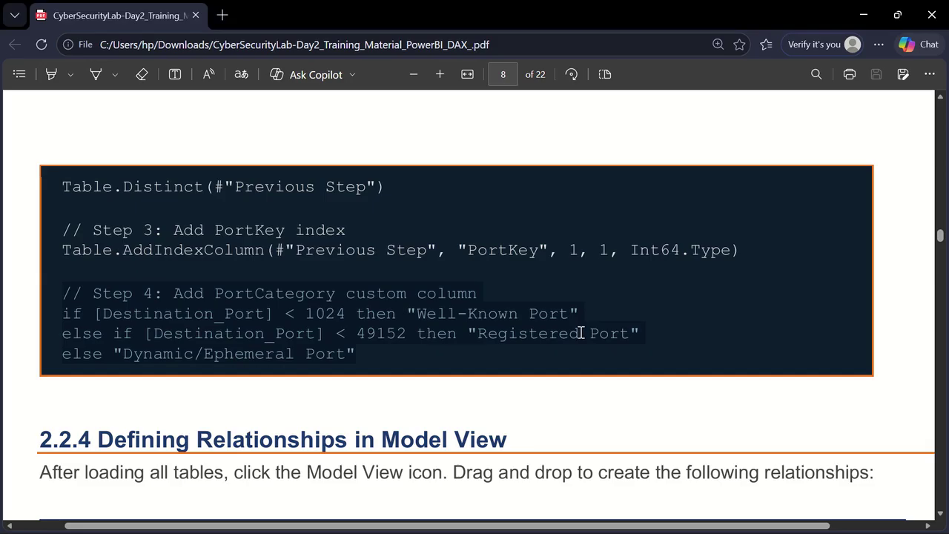
{"action": "left_click", "coordinate": [400, 314]}
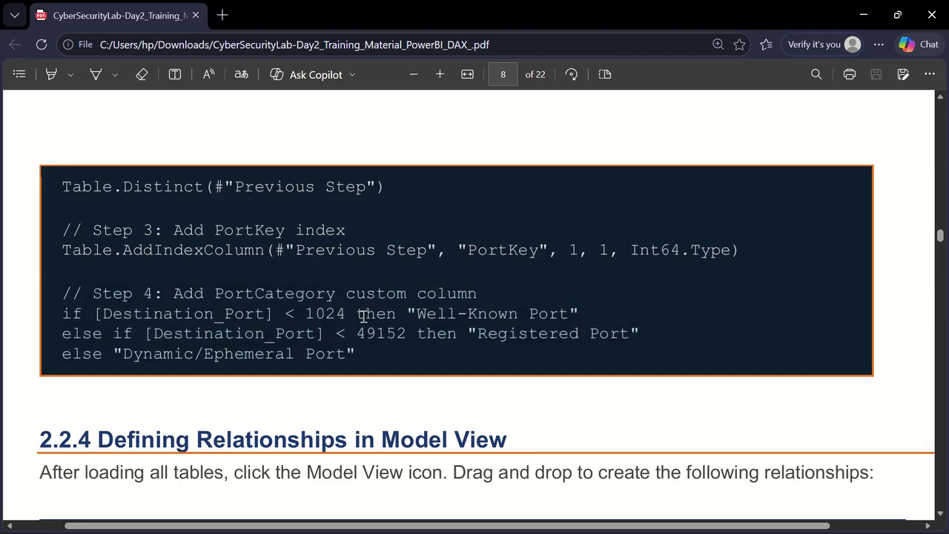
{"action": "scroll", "coordinate": [352, 331], "scroll_direction": "up", "scroll_amount": 10}
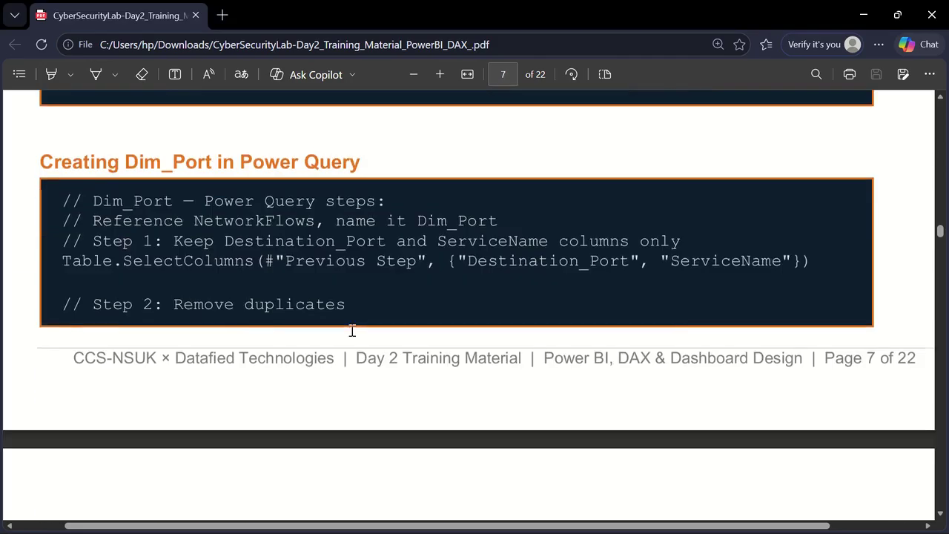
{"action": "scroll", "coordinate": [237, 356], "scroll_direction": "down", "scroll_amount": 3}
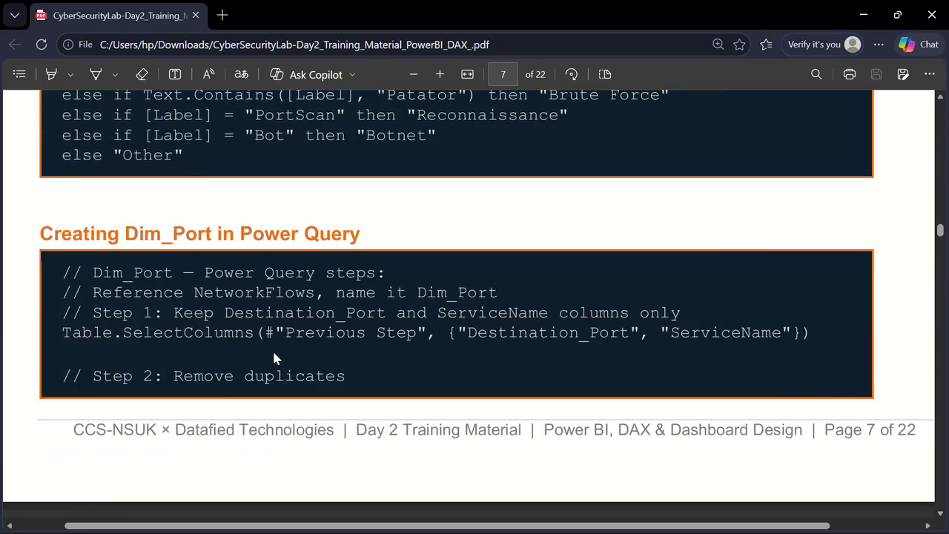
{"action": "key", "text": "alt+Tab"}
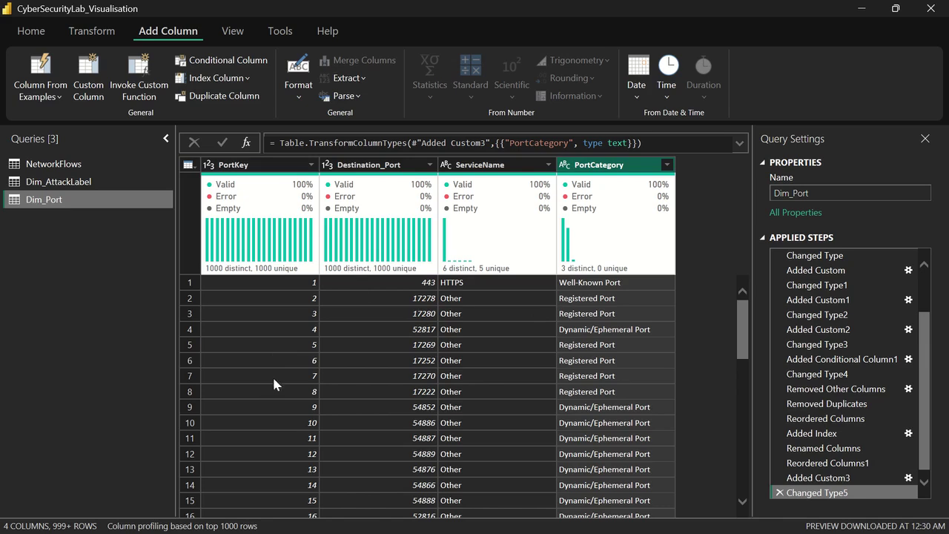
Close Power Query and apply the changes to the report, and check which fields the loaded Dim_Port table contains.
{"action": "left_click", "coordinate": [39, 33]}
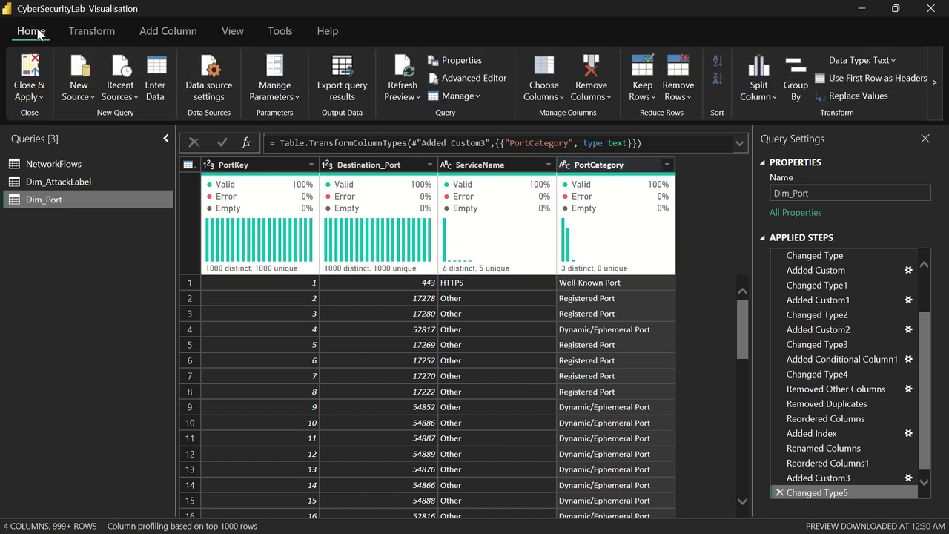
{"action": "left_click", "coordinate": [28, 74]}
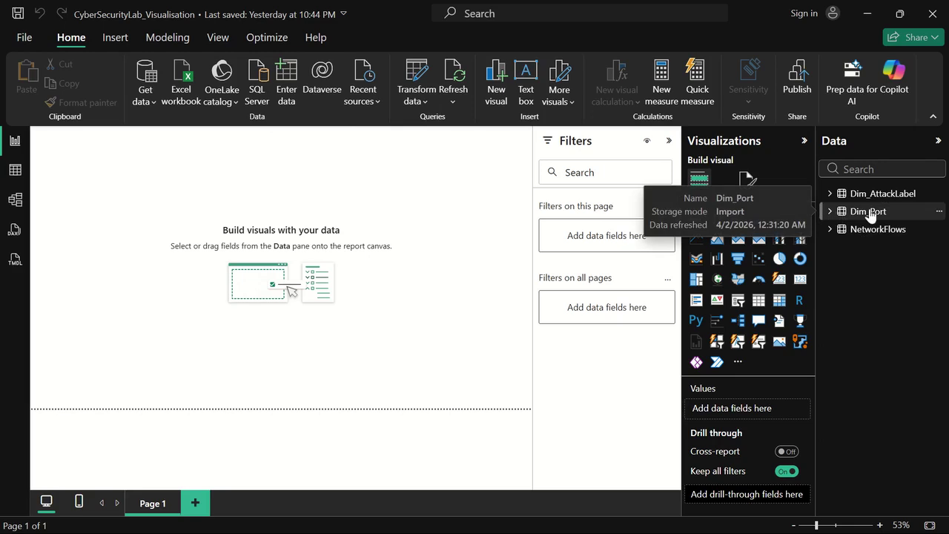
{"action": "left_click", "coordinate": [836, 216]}
{"action": "left_click", "coordinate": [834, 214]}
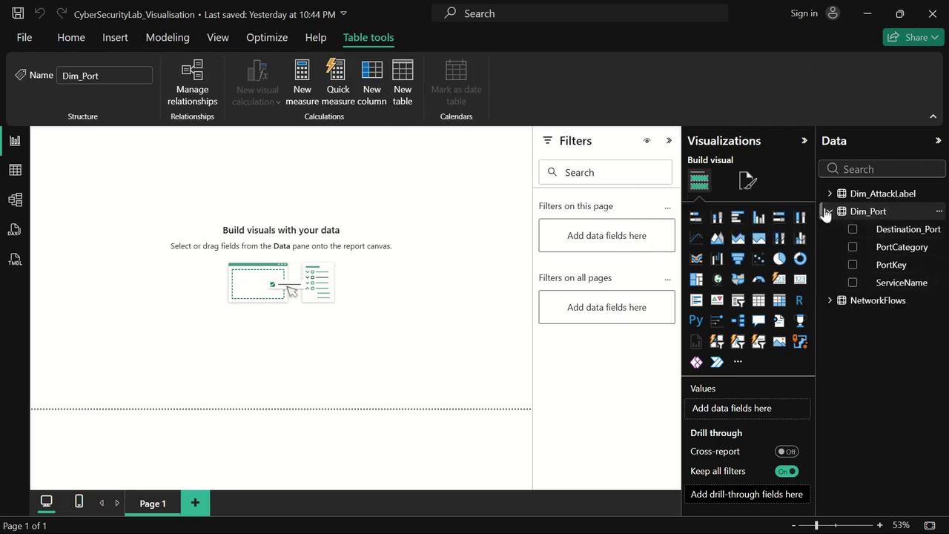
{"action": "left_click", "coordinate": [827, 214]}
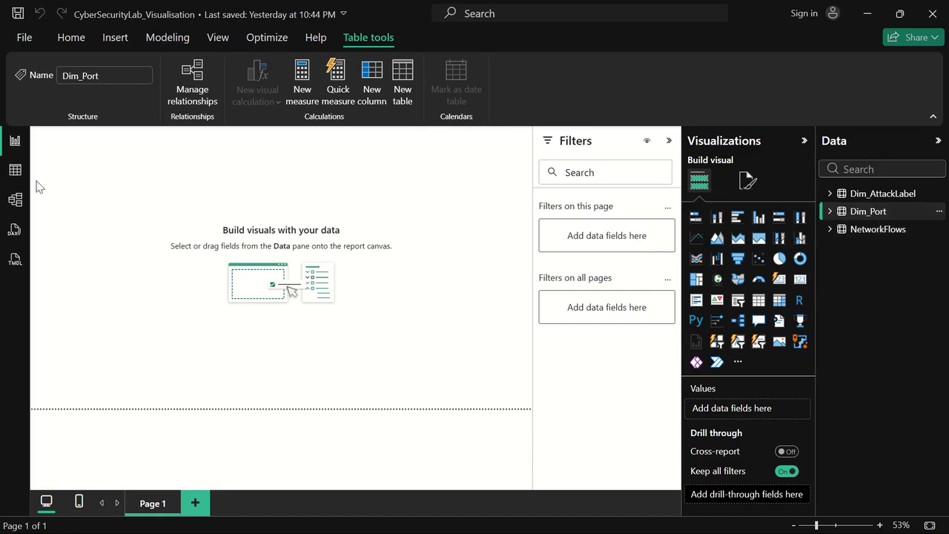
Examine the loaded Dim_Port rows in Table view, including the PortKey, Destination_Port, ServiceName and PortCategory columns.
{"action": "left_click", "coordinate": [15, 171]}
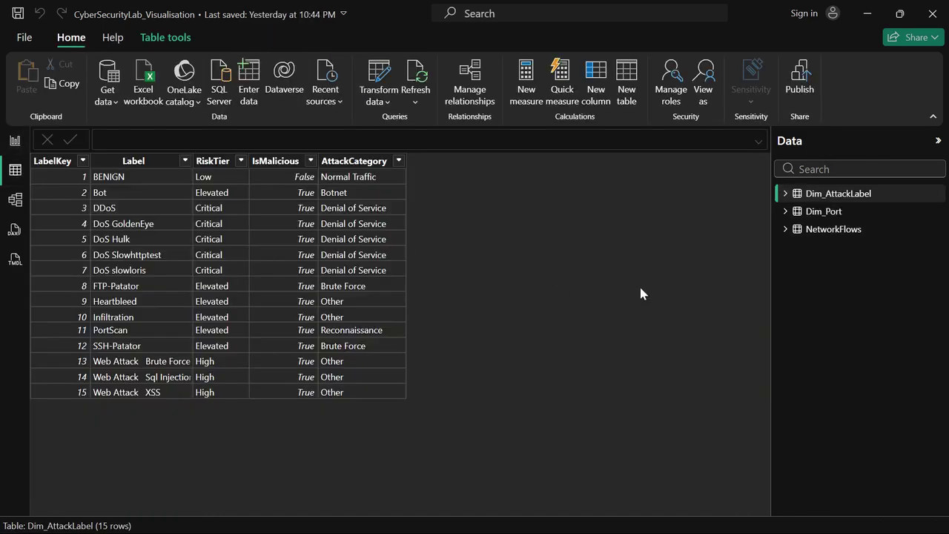
{"action": "left_click", "coordinate": [824, 213]}
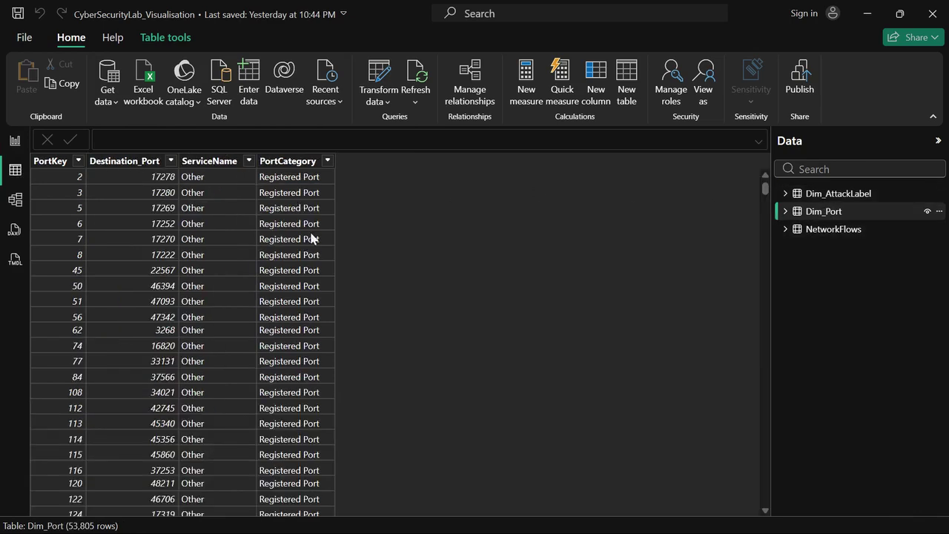
{"action": "scroll", "coordinate": [217, 245], "scroll_direction": "down", "scroll_amount": 20}
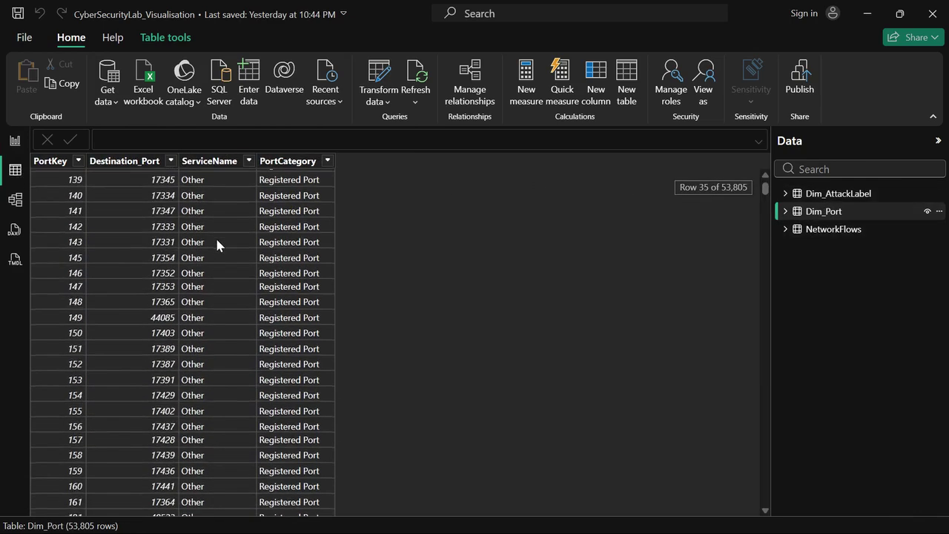
{"action": "scroll", "coordinate": [216, 231], "scroll_direction": "up", "scroll_amount": 20}
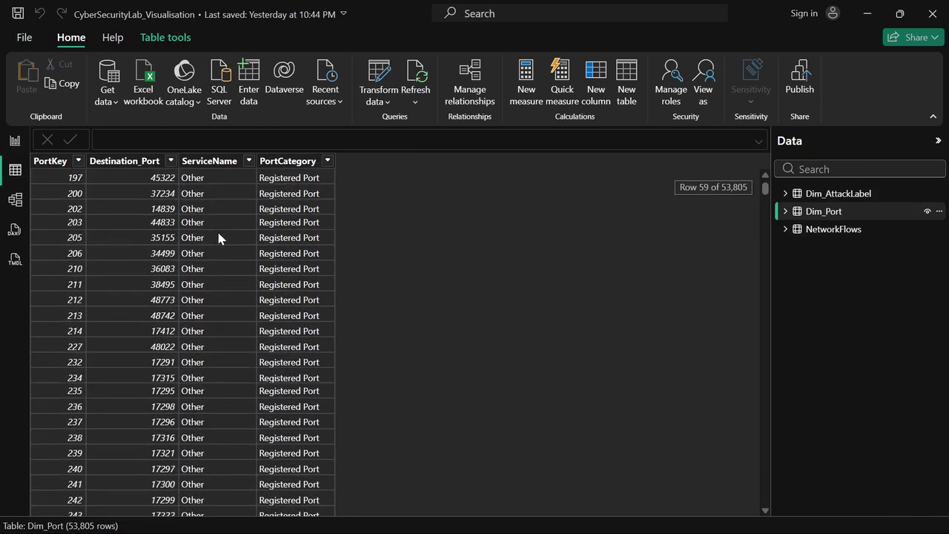
{"action": "scroll", "coordinate": [219, 233], "scroll_direction": "up", "scroll_amount": 5}
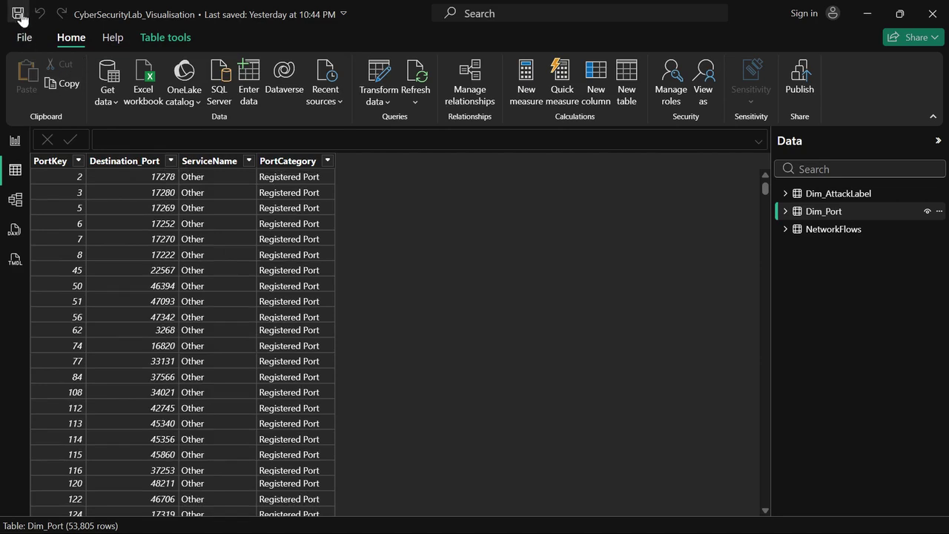
Save the CyberSecurityLab_Visualisation report file and return to Report view.
{"action": "key", "text": "ctrl+s"}
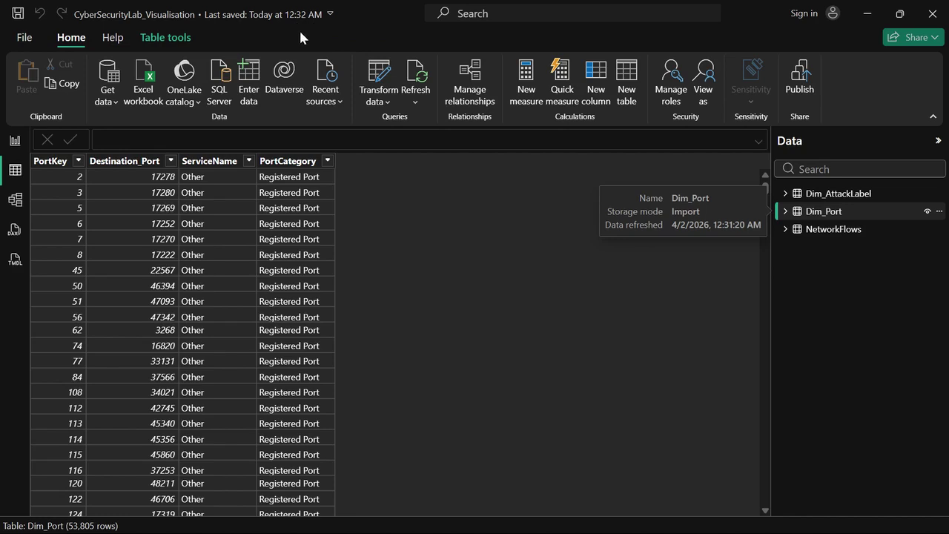
{"action": "left_click", "coordinate": [17, 145]}
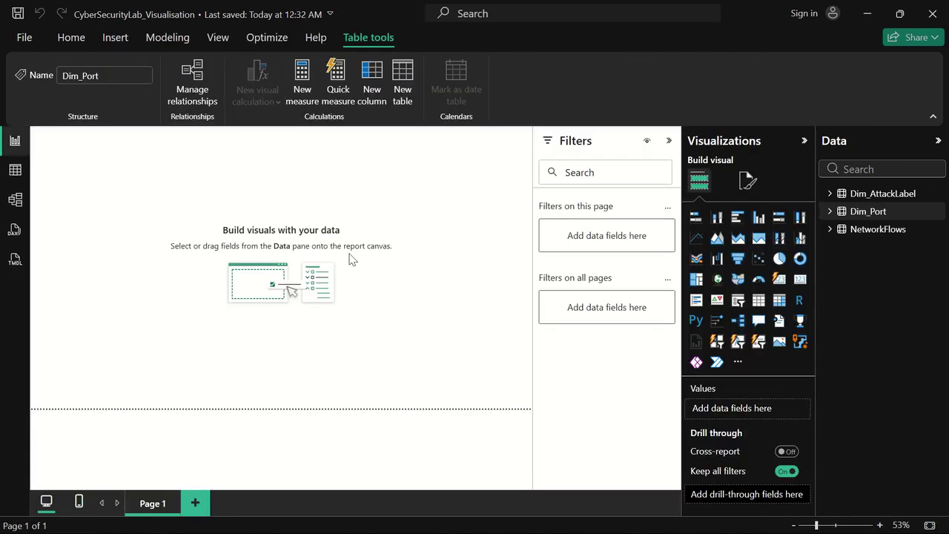